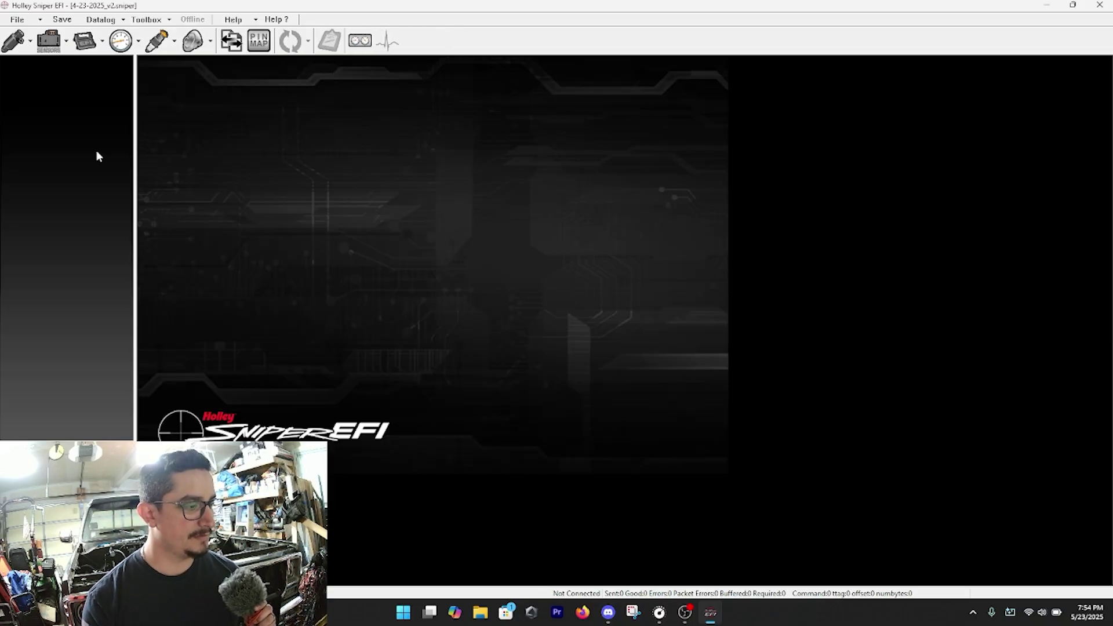
Show the Base Fuel table, then the SENSORS panel on its MAP page
{"action": "left_click", "coordinate": [19, 46]}
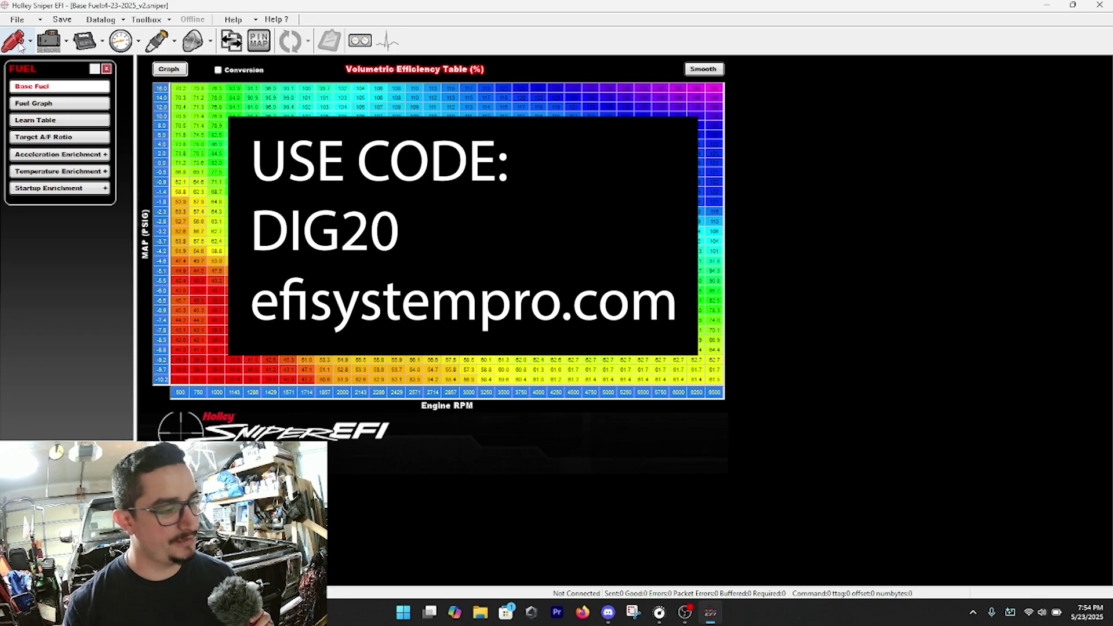
{"action": "left_click", "coordinate": [53, 45]}
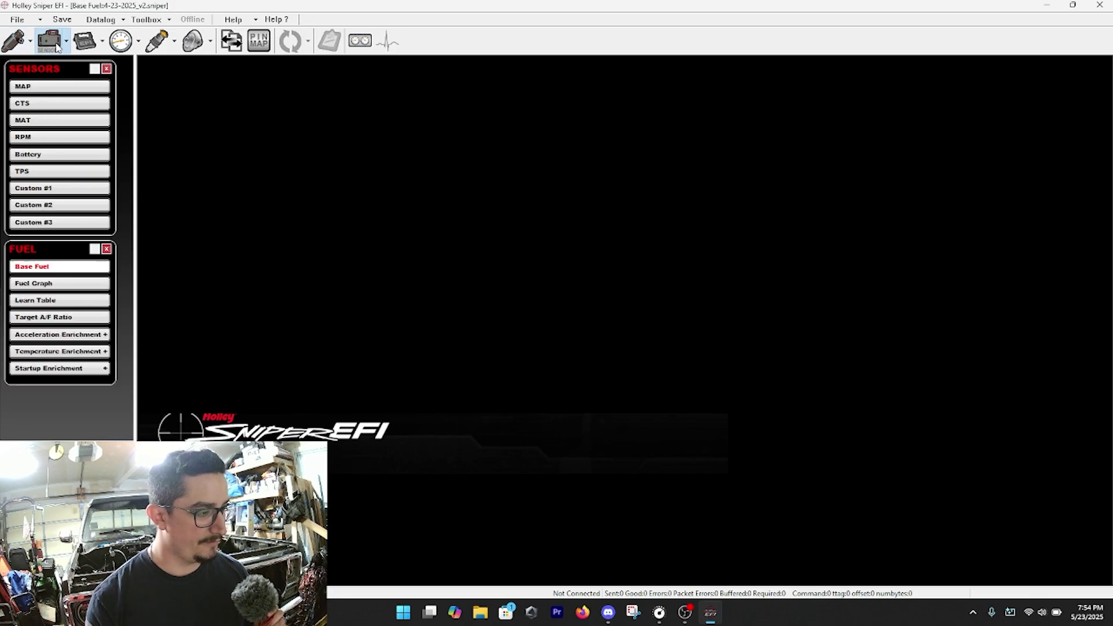
Open Custom #2, keeping whole-number format and Custom Pressure sensor type
{"action": "left_click", "coordinate": [60, 206]}
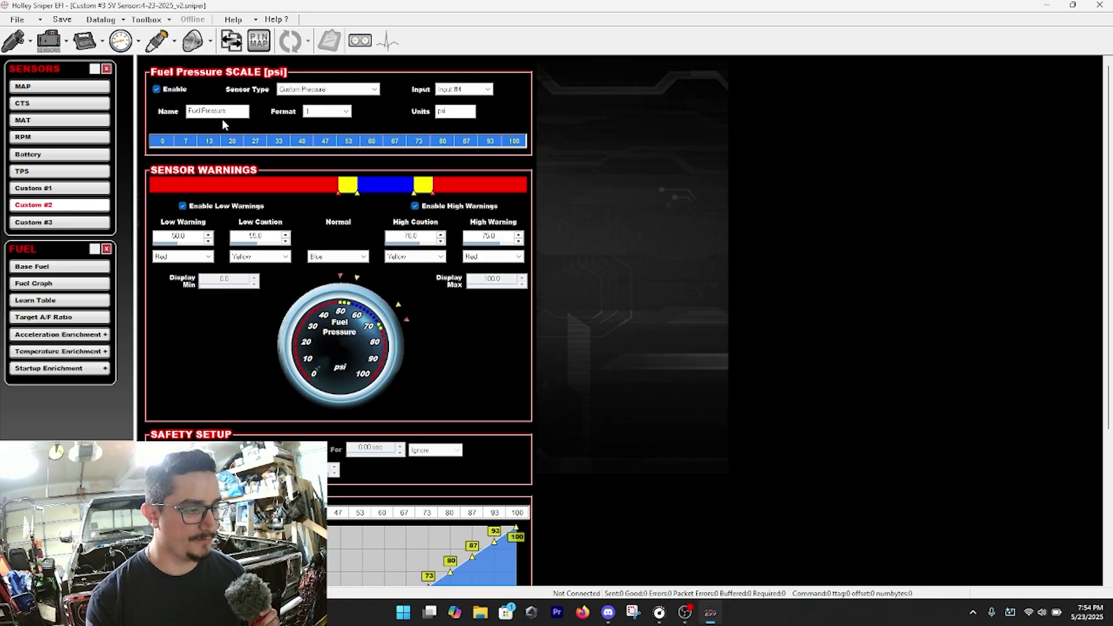
{"action": "left_click", "coordinate": [335, 112]}
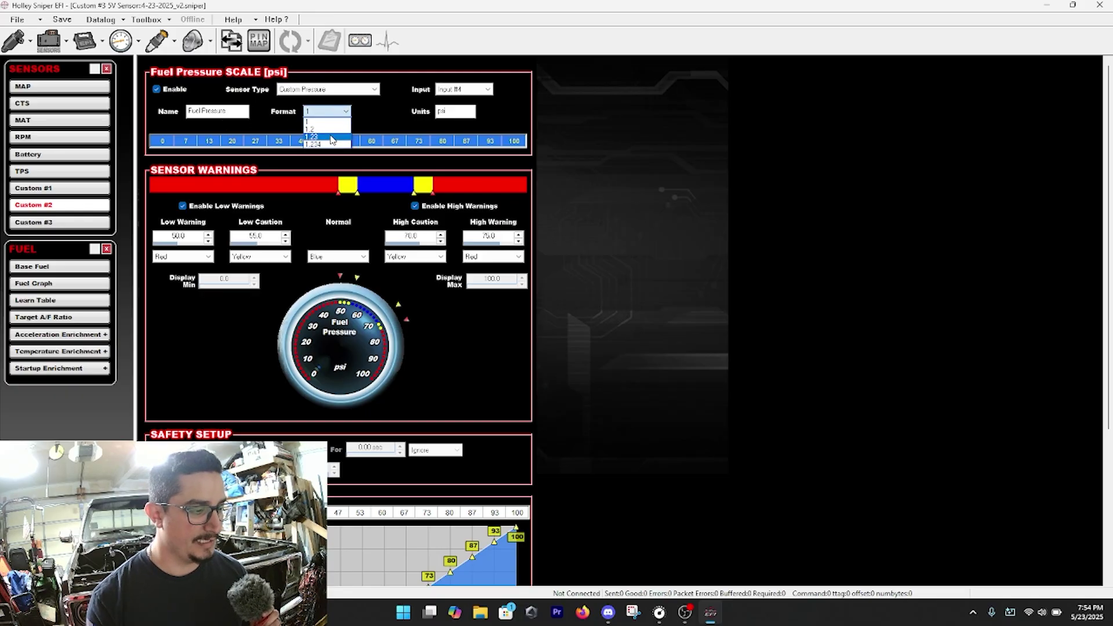
{"action": "left_click", "coordinate": [333, 121]}
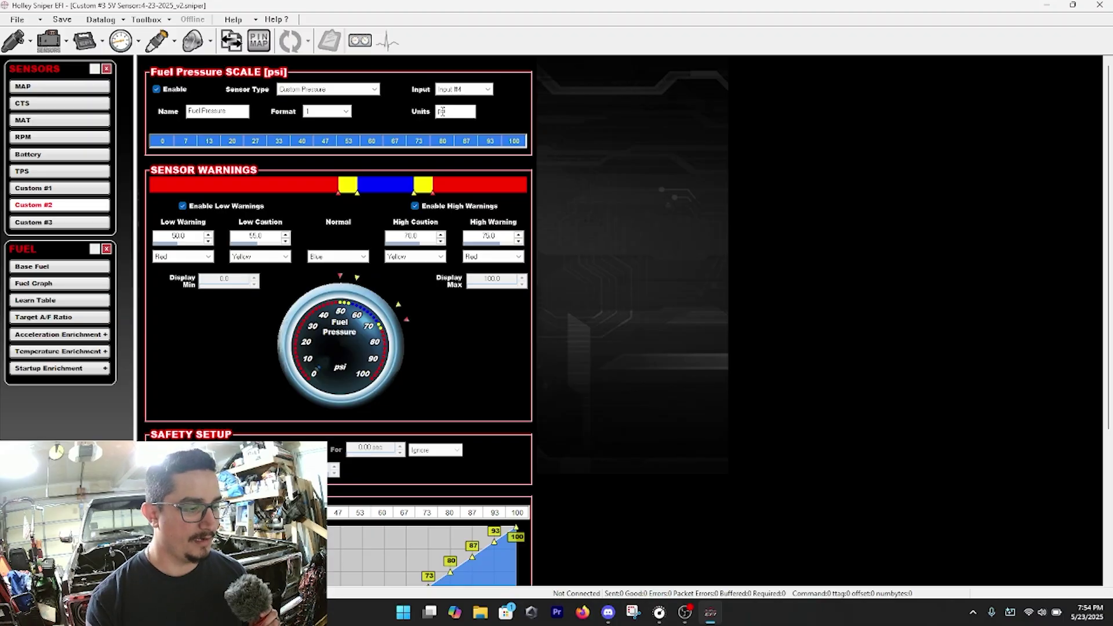
{"action": "left_click", "coordinate": [372, 90]}
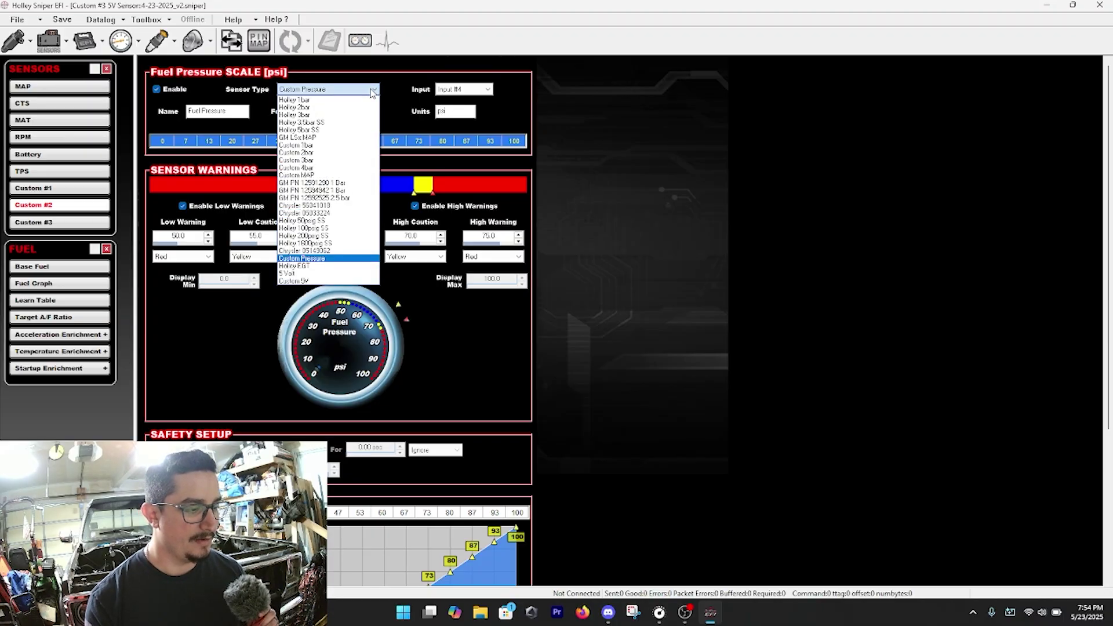
{"action": "left_click", "coordinate": [373, 92]}
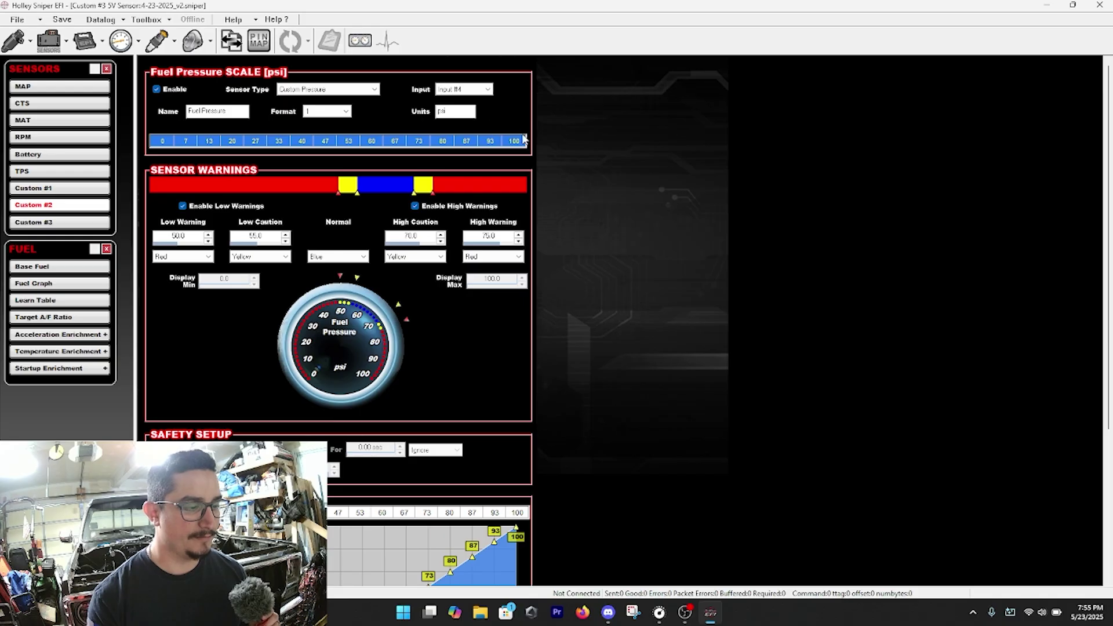
Set the scale's top value to 135 and interpolate evenly from 0
{"action": "left_click", "coordinate": [165, 141]}
{"action": "left_click", "coordinate": [513, 142]}
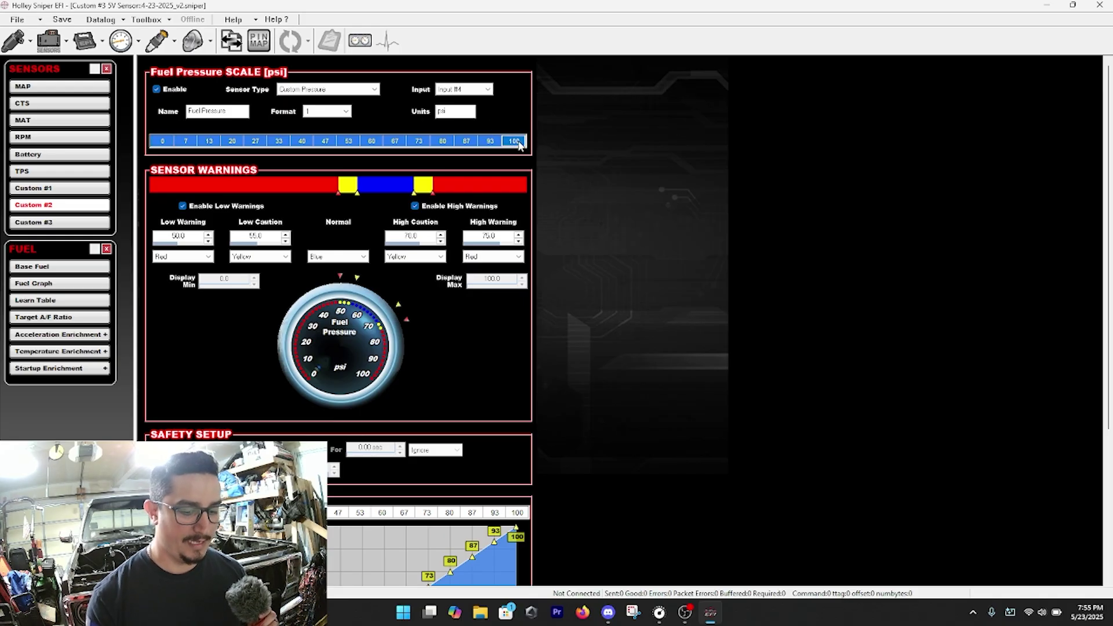
{"action": "type", "text": "135"}
{"action": "key", "text": "Return"}
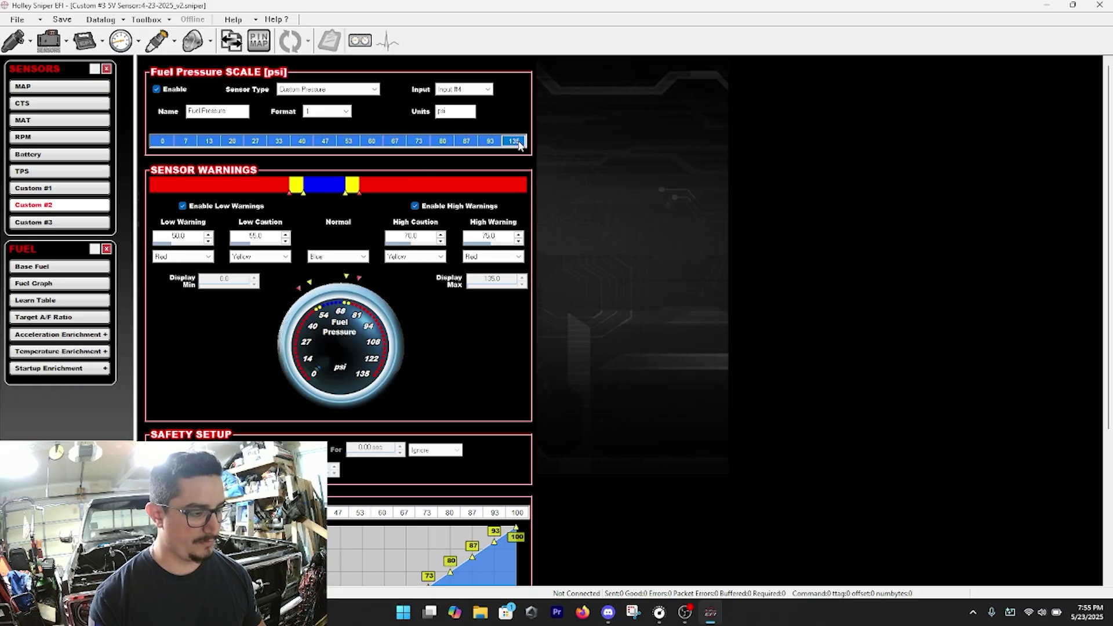
{"action": "left_click", "coordinate": [162, 142]}
{"action": "right_click", "coordinate": [162, 143]}
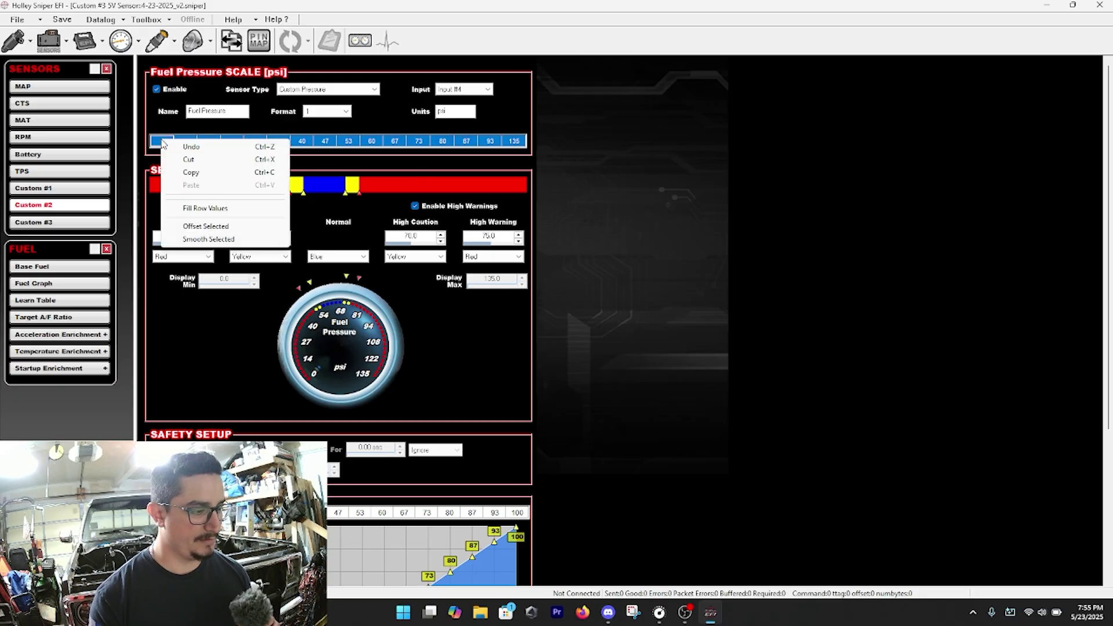
{"action": "left_click", "coordinate": [217, 210]}
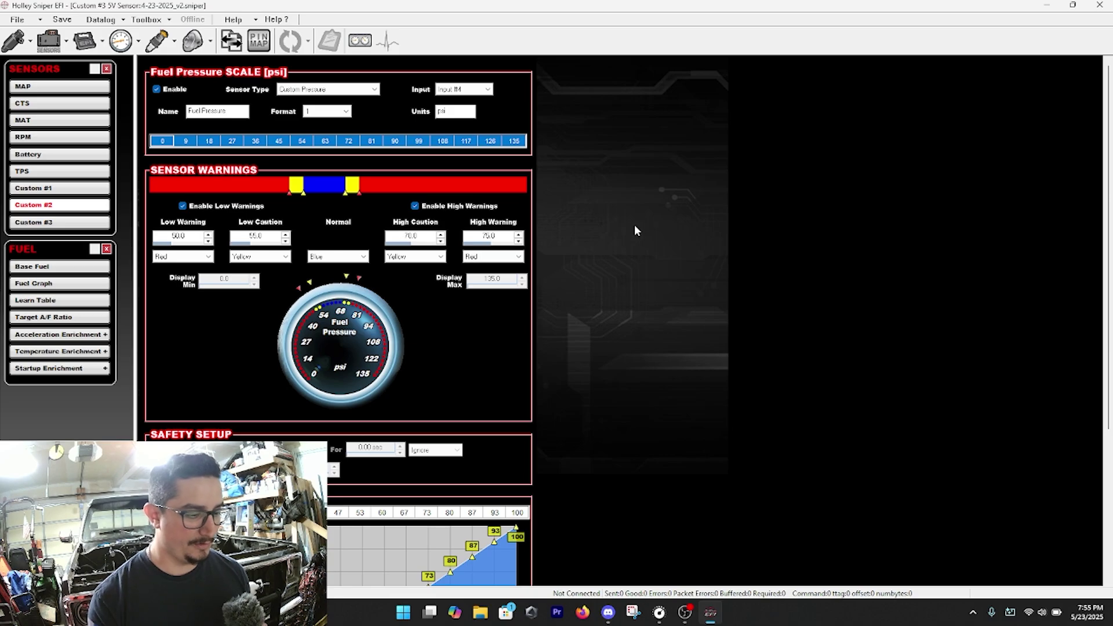
{"action": "scroll", "coordinate": [634, 224], "scroll_direction": "down", "scroll_amount": 5}
Set the fuel pressure rule to below 40 psi for 2 sec cutting ignition, left disabled
{"action": "scroll", "coordinate": [635, 232], "scroll_direction": "down", "scroll_amount": 1}
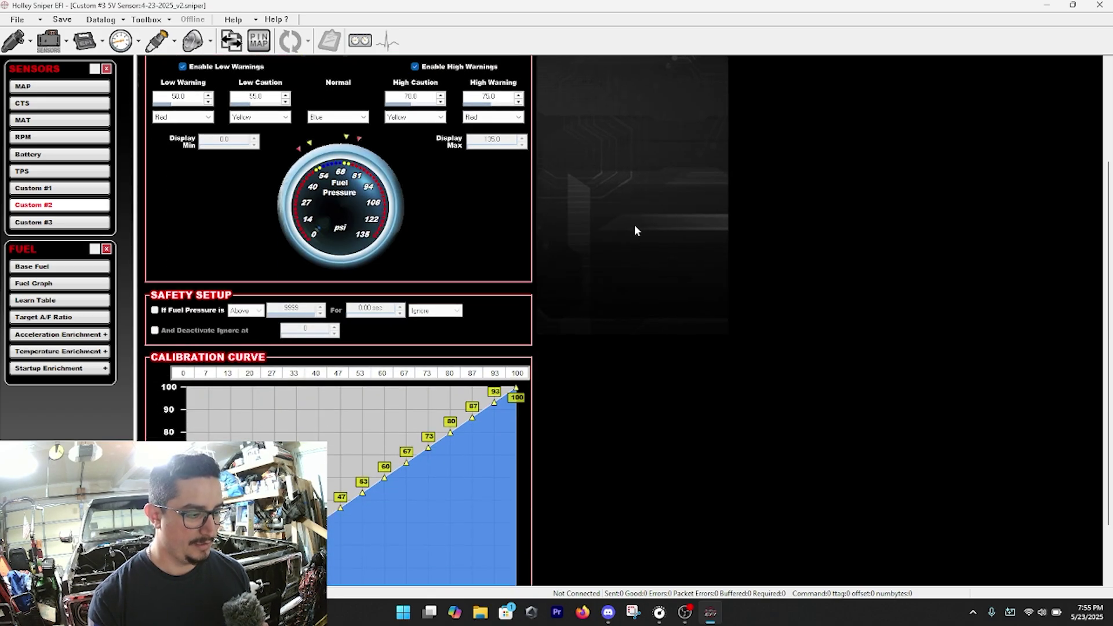
{"action": "scroll", "coordinate": [636, 232], "scroll_direction": "down", "scroll_amount": 1}
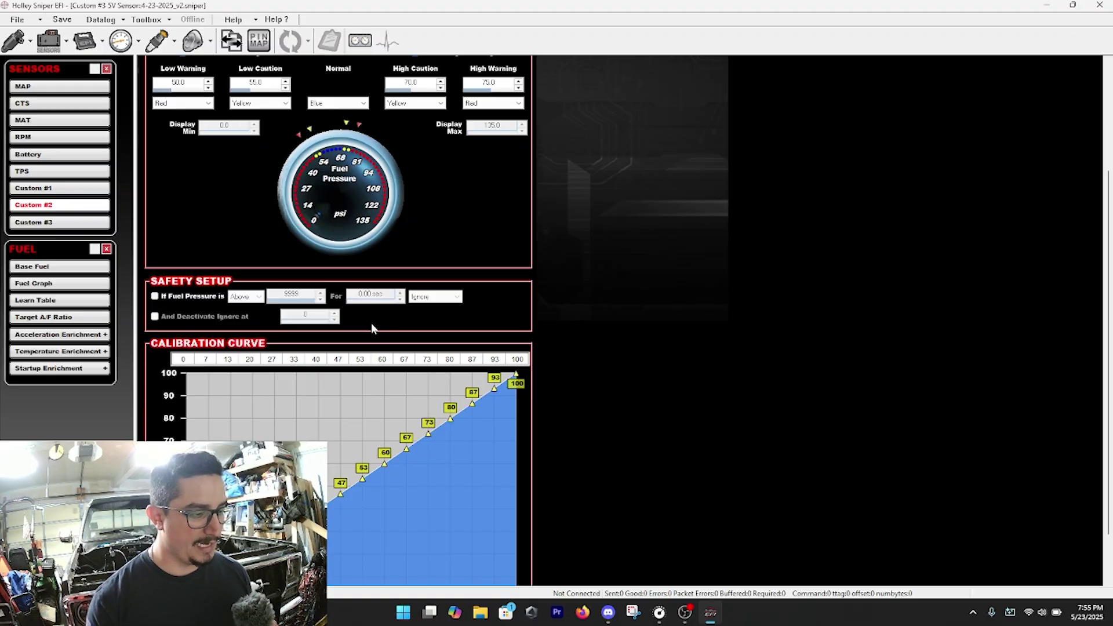
{"action": "left_click", "coordinate": [209, 298]}
{"action": "left_click", "coordinate": [246, 296]}
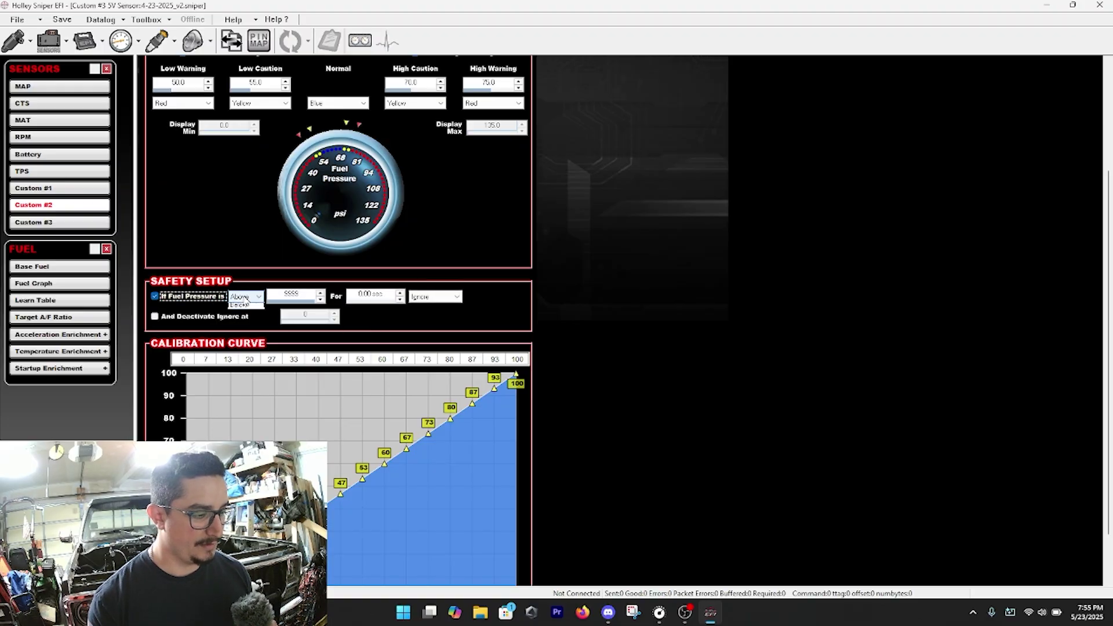
{"action": "left_click", "coordinate": [240, 304]}
{"action": "double_click", "coordinate": [305, 297]}
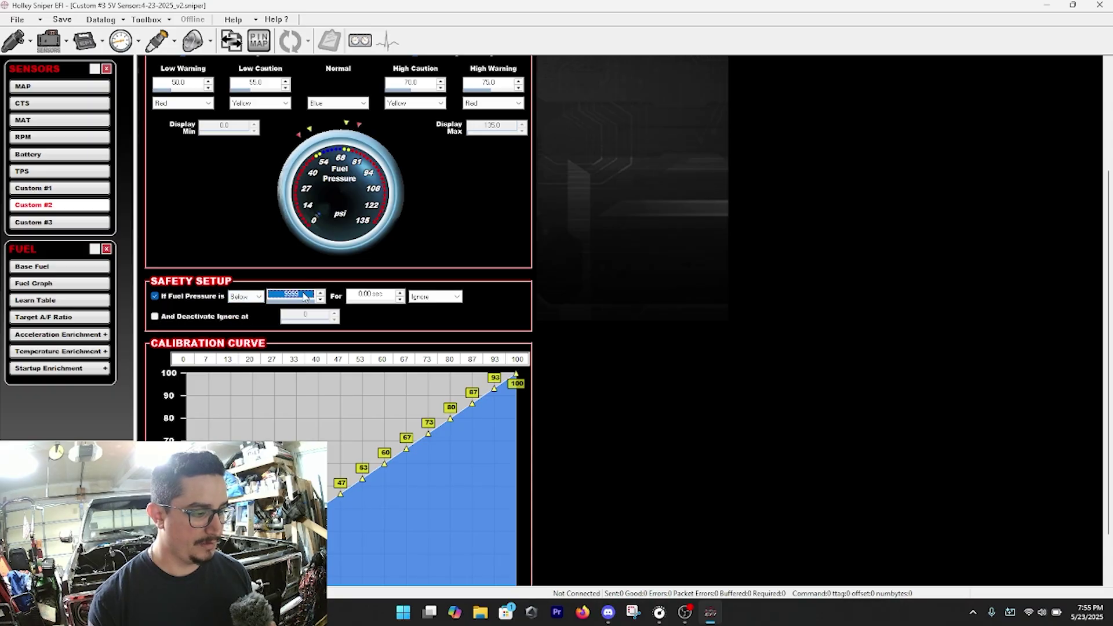
{"action": "type", "text": "40"}
{"action": "double_click", "coordinate": [388, 297]}
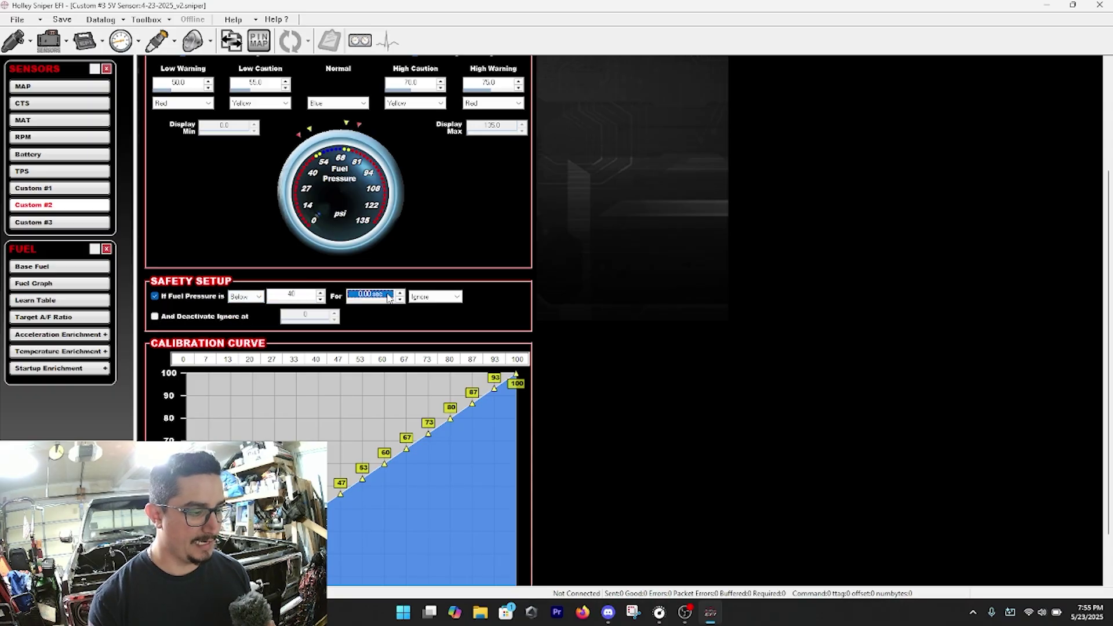
{"action": "type", "text": "2"}
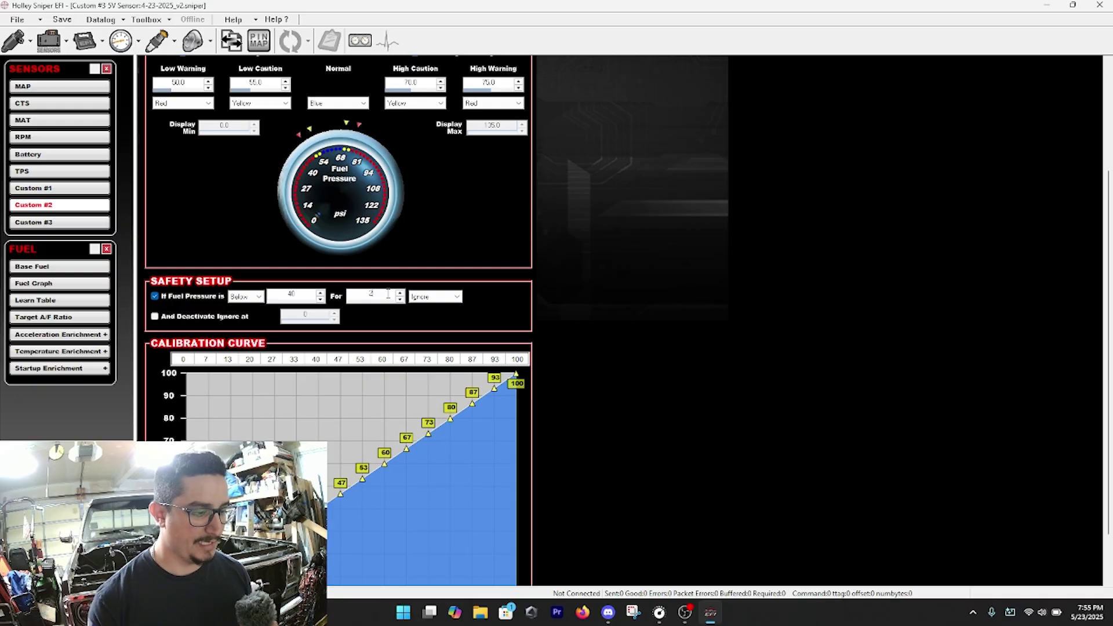
{"action": "left_click", "coordinate": [414, 298]}
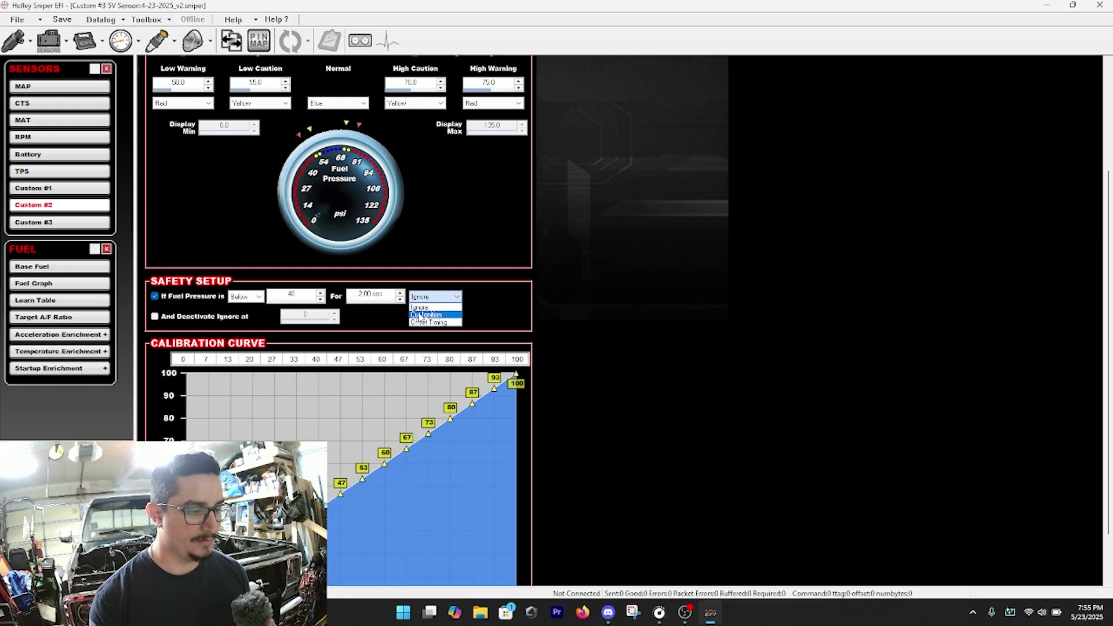
{"action": "left_click", "coordinate": [426, 315]}
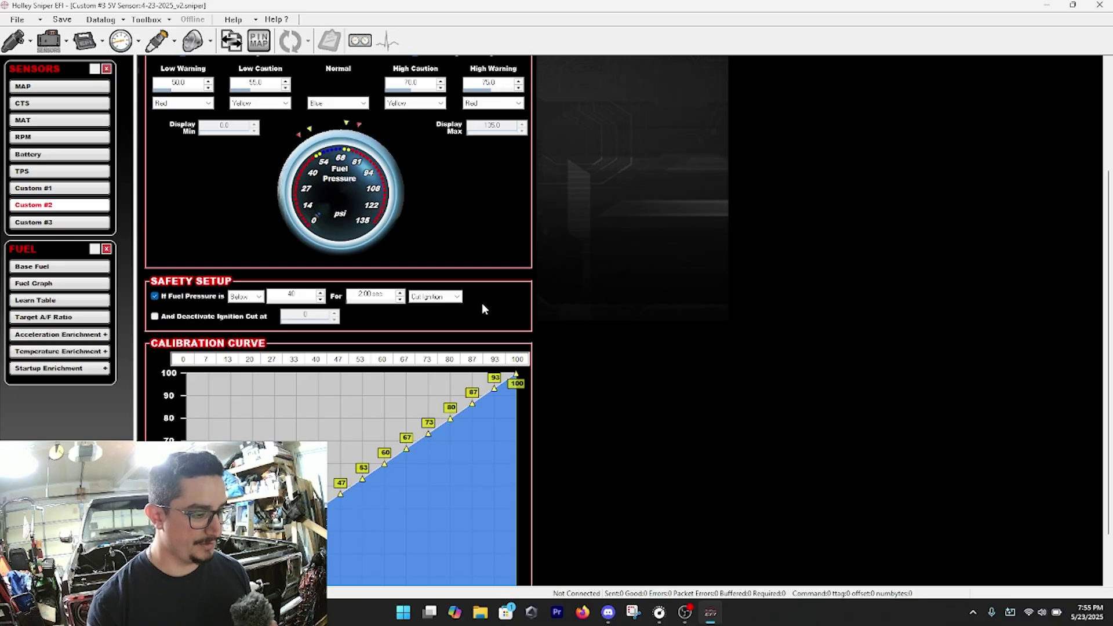
{"action": "left_click", "coordinate": [155, 296]}
Set the top calibration point to 135 psi and fill the row evenly from 0
{"action": "scroll", "coordinate": [654, 328], "scroll_direction": "down", "scroll_amount": 1}
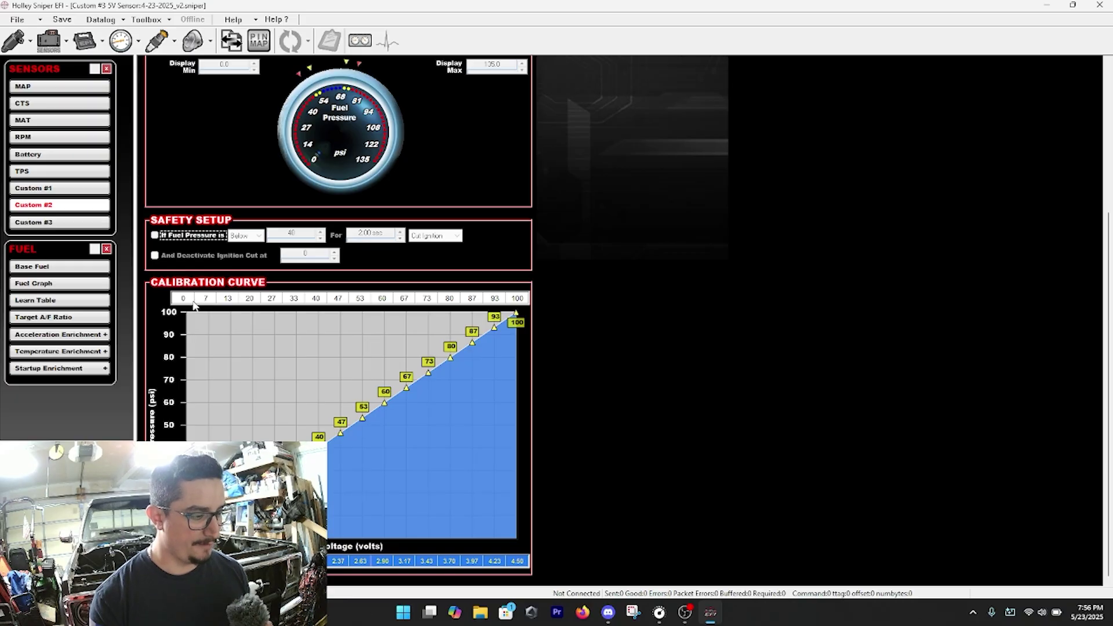
{"action": "left_click", "coordinate": [517, 299]}
{"action": "type", "text": "135"}
{"action": "key", "text": "Return"}
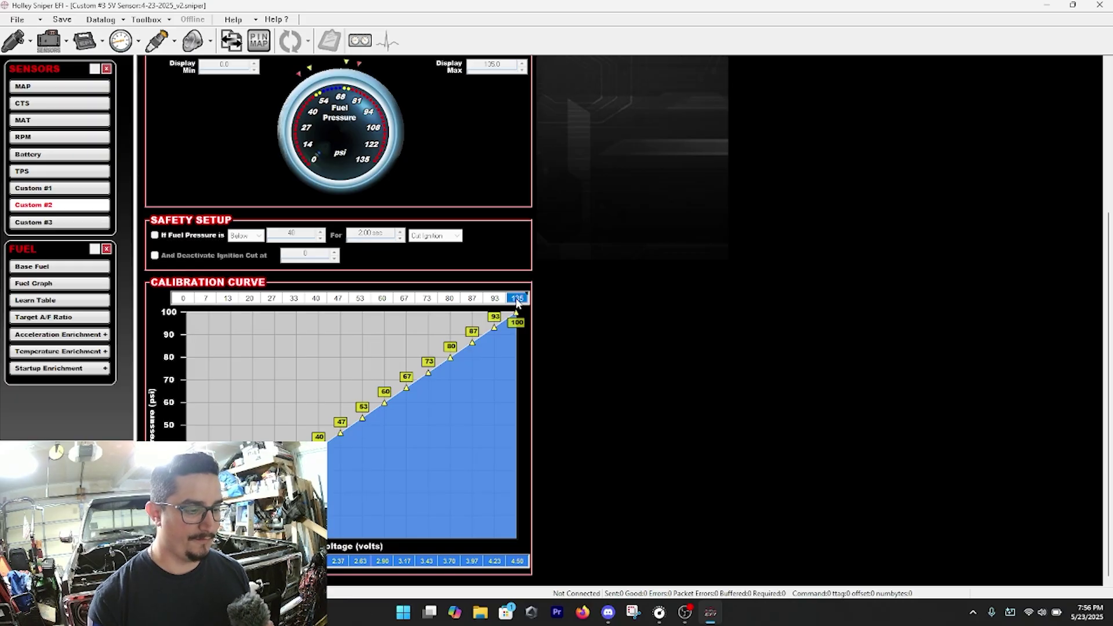
{"action": "left_click", "coordinate": [183, 299], "text": "shift"}
{"action": "right_click", "coordinate": [210, 311]}
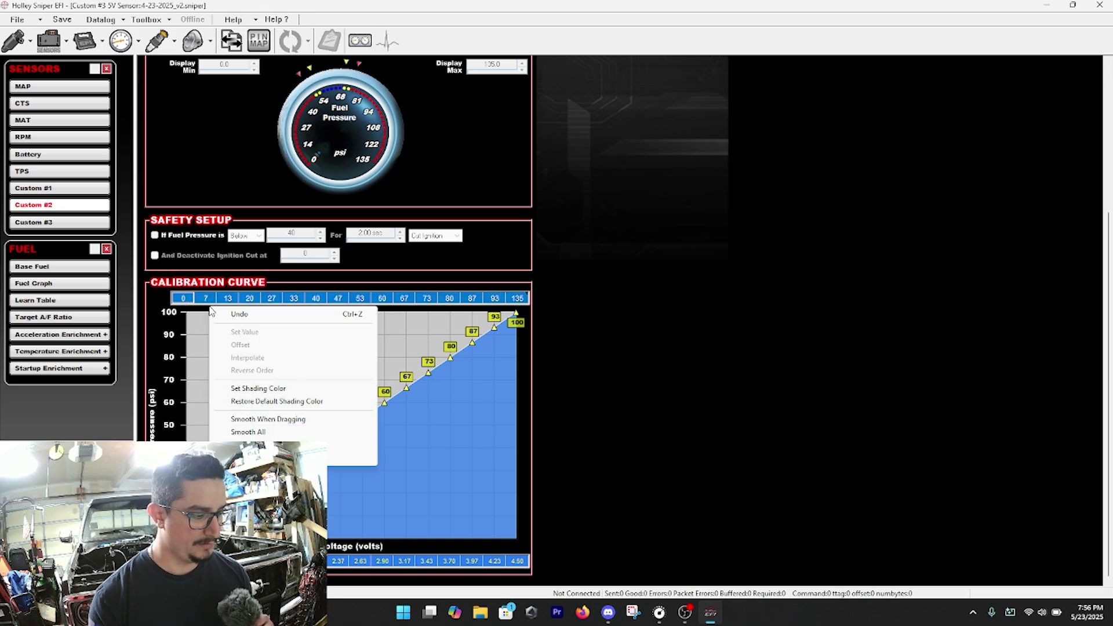
{"action": "right_click", "coordinate": [225, 300]}
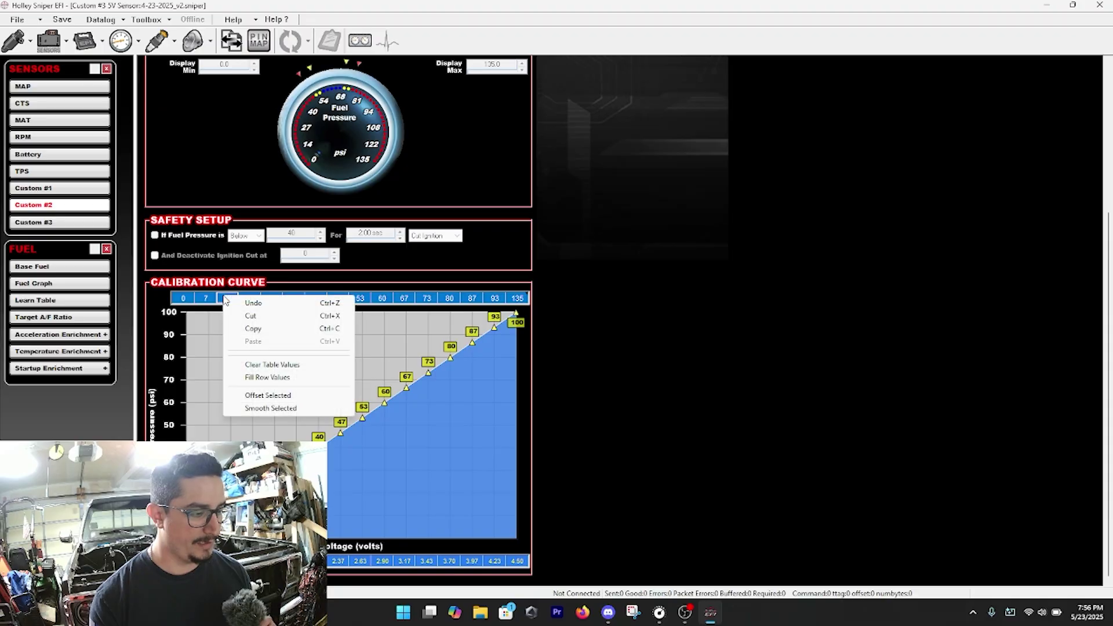
{"action": "left_click", "coordinate": [262, 377]}
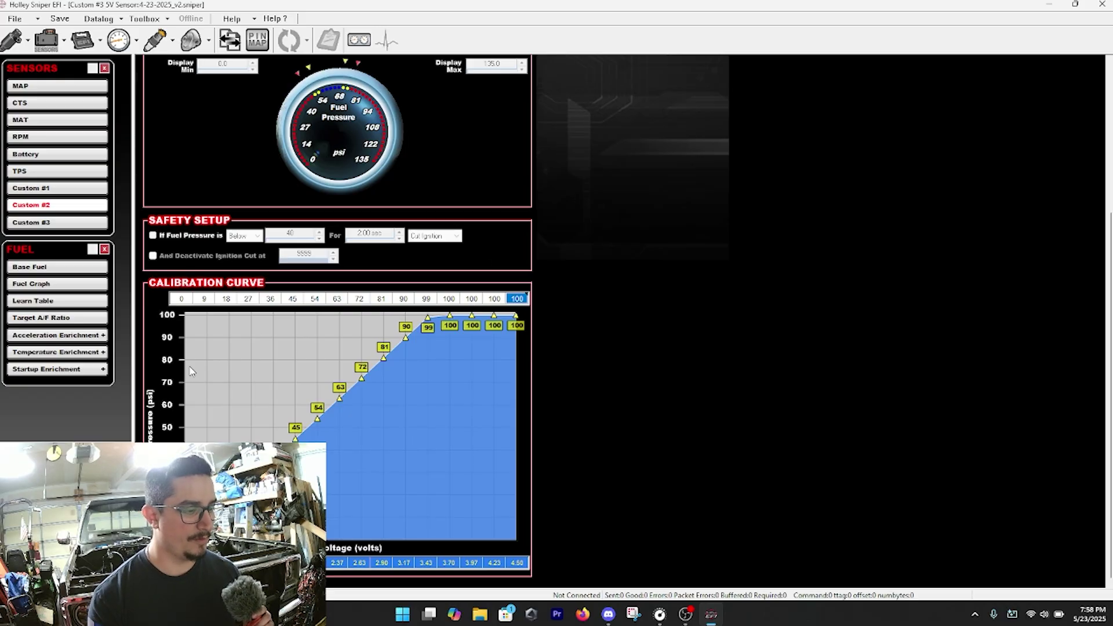
Re-enter 135 psi as the last point and refill the row linearly, then deselect it
{"action": "mouse_move", "coordinate": [494, 302]}
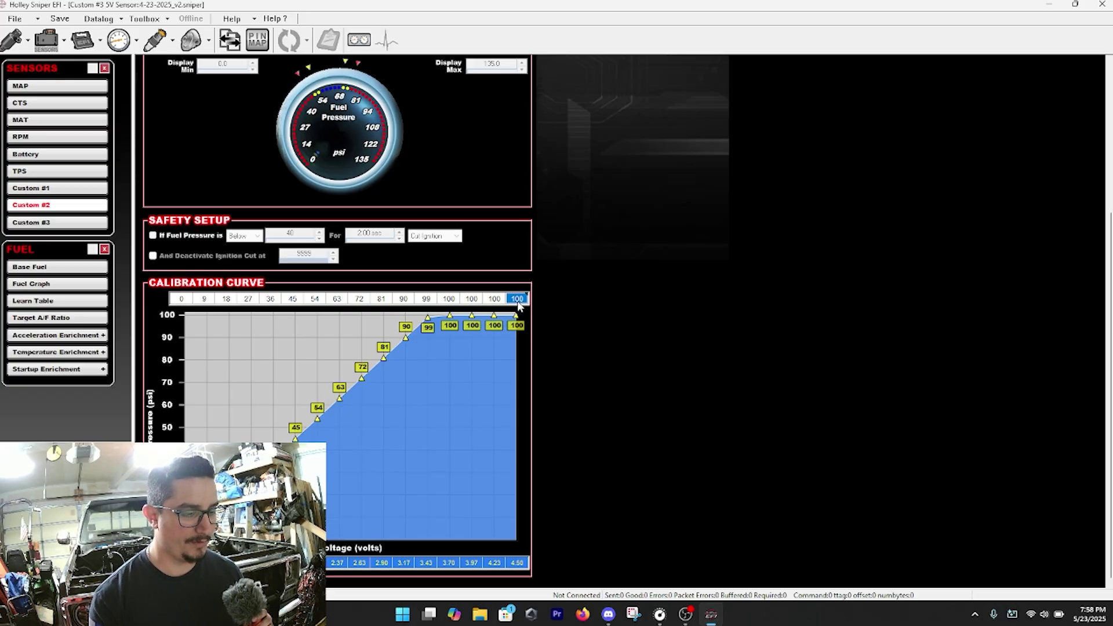
{"action": "double_click", "coordinate": [518, 300]}
{"action": "type", "text": "135"}
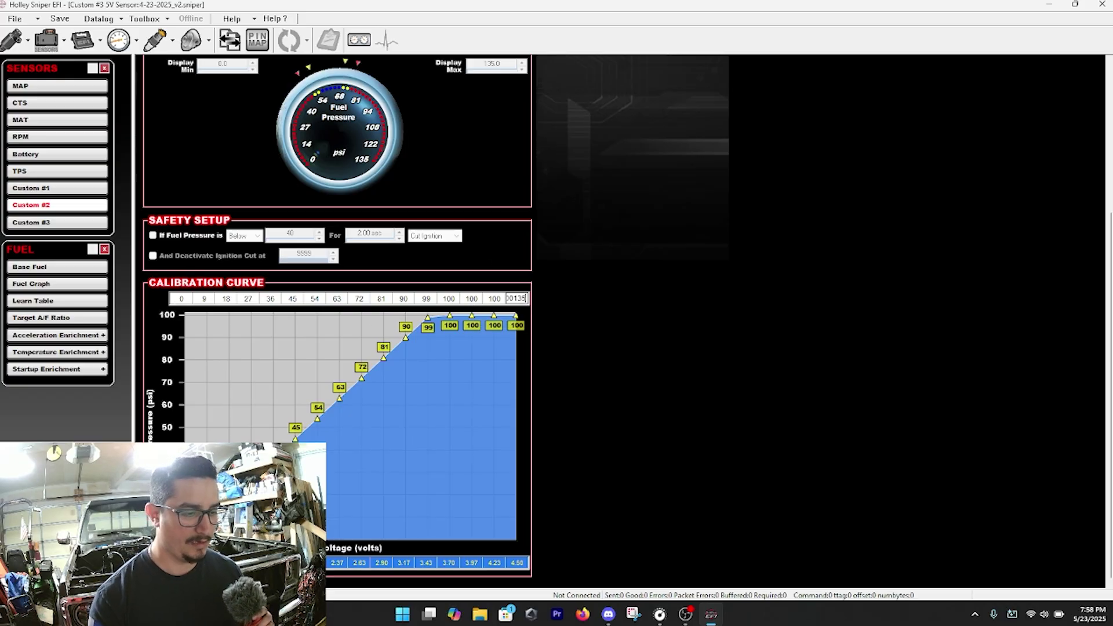
{"action": "key", "text": "Return"}
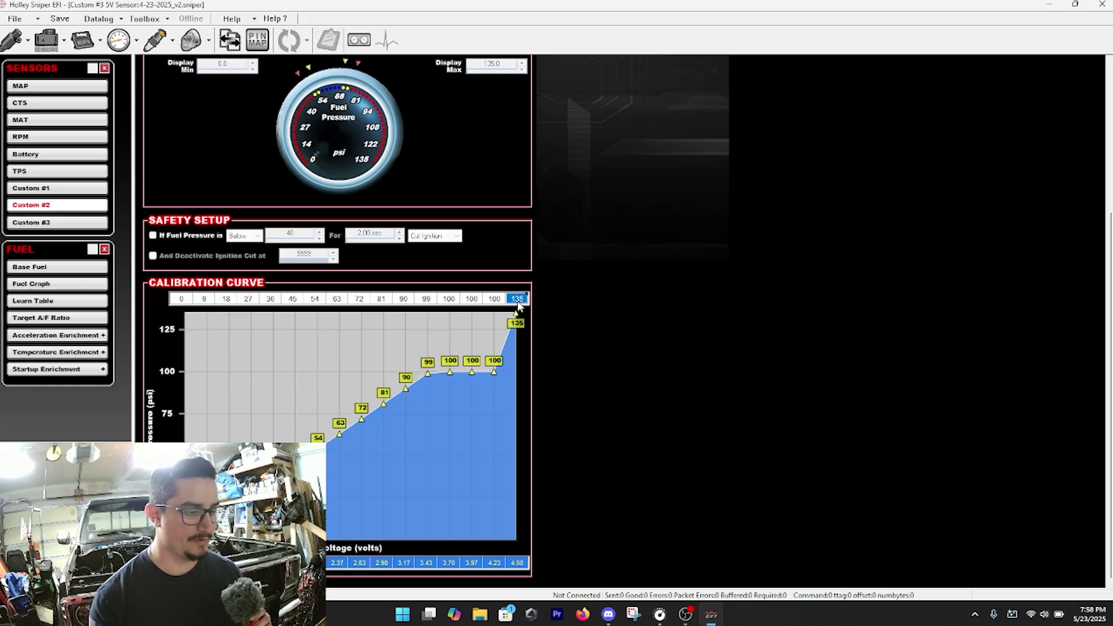
{"action": "left_click", "coordinate": [185, 300], "text": "shift"}
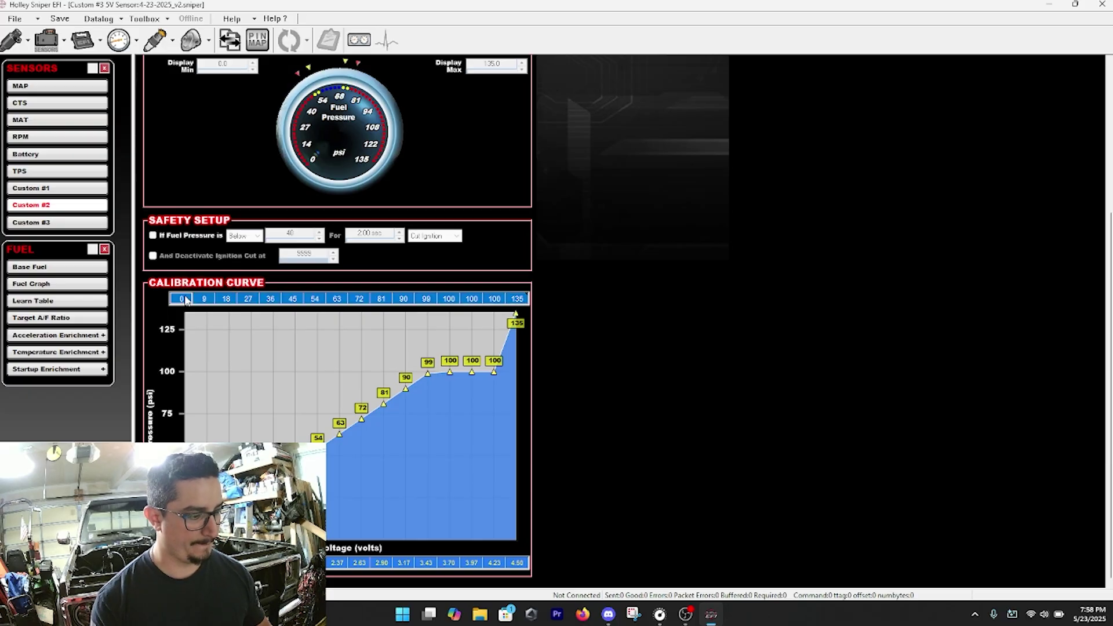
{"action": "right_click", "coordinate": [231, 300]}
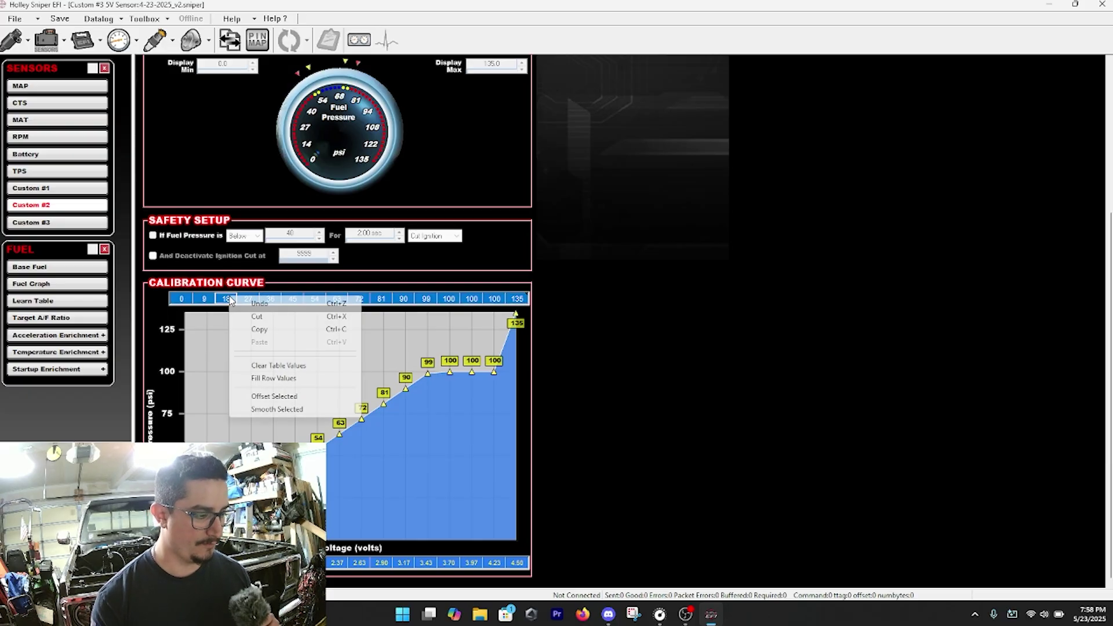
{"action": "left_click", "coordinate": [304, 379]}
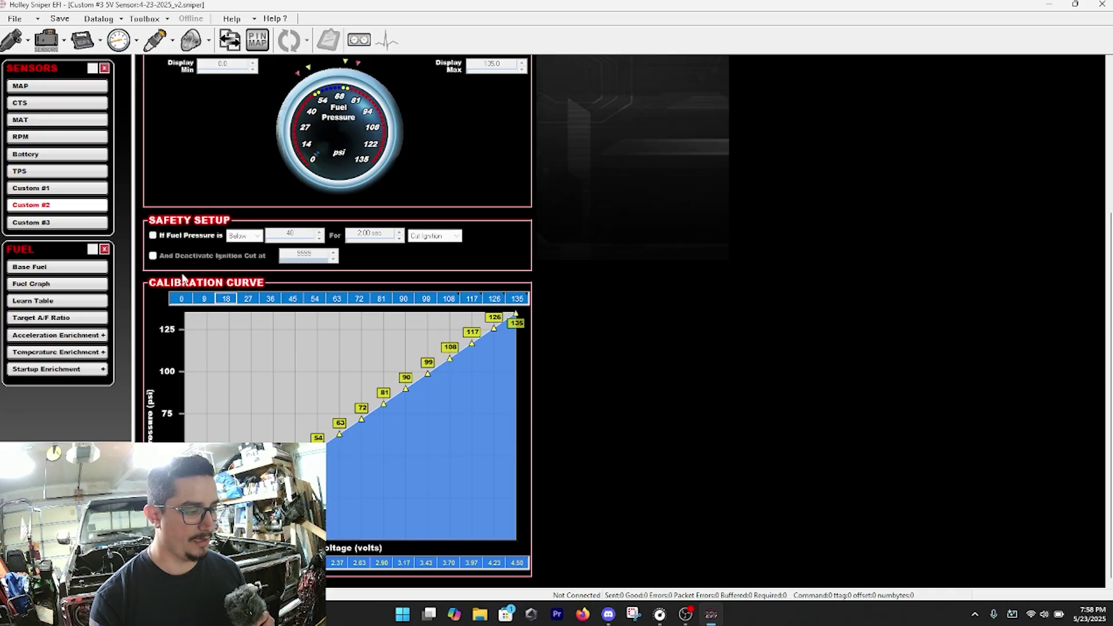
{"action": "mouse_move", "coordinate": [514, 316]}
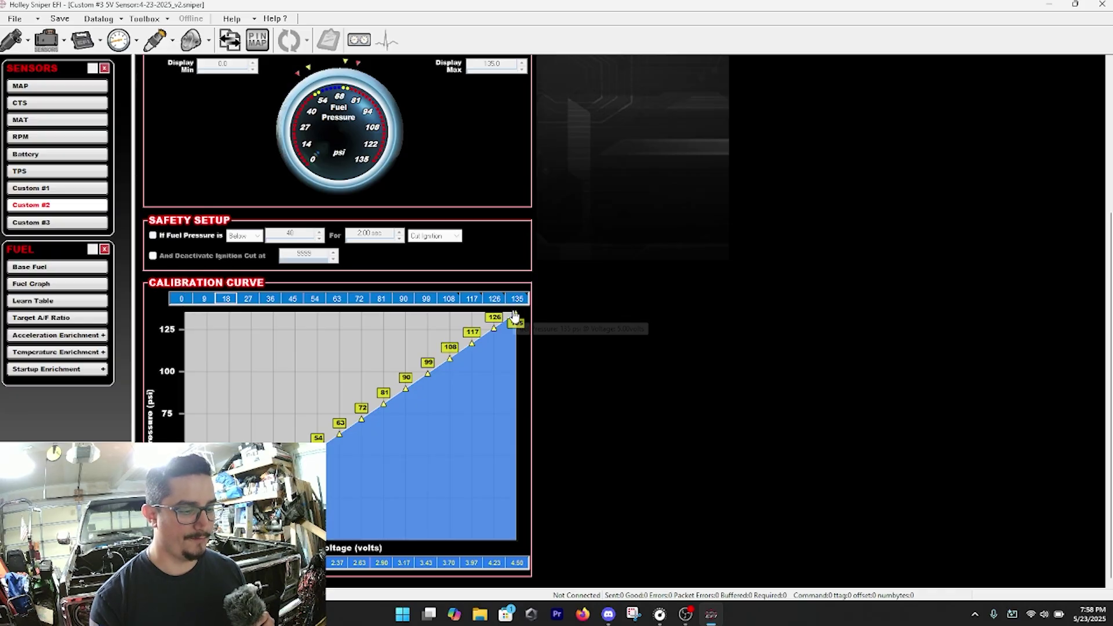
{"action": "left_click", "coordinate": [521, 564]}
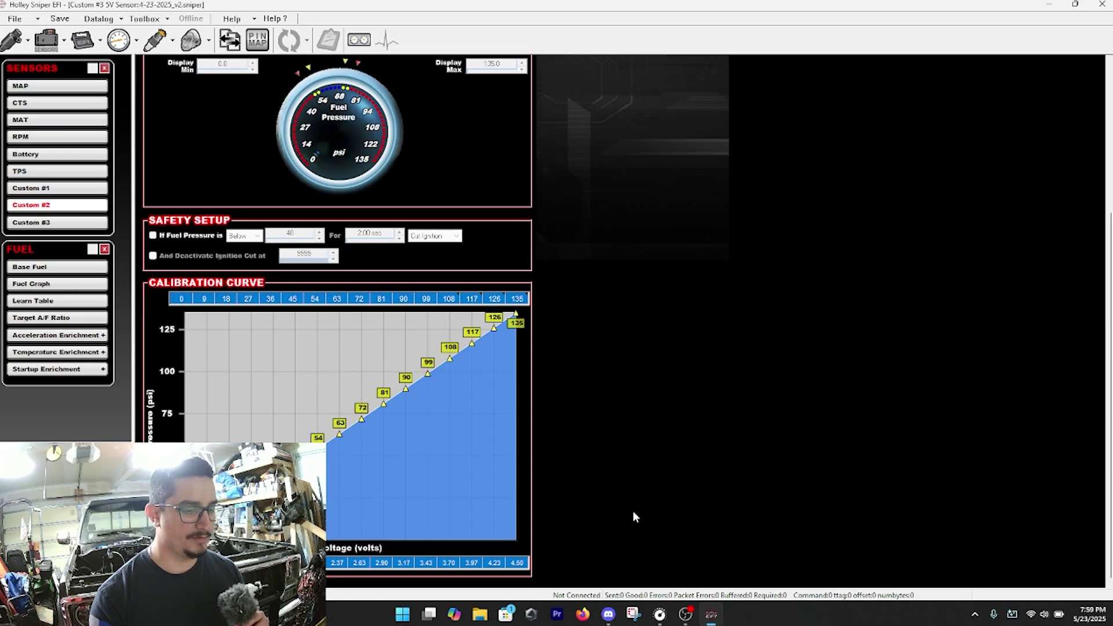
{"action": "scroll", "coordinate": [633, 513], "scroll_direction": "up", "scroll_amount": 5}
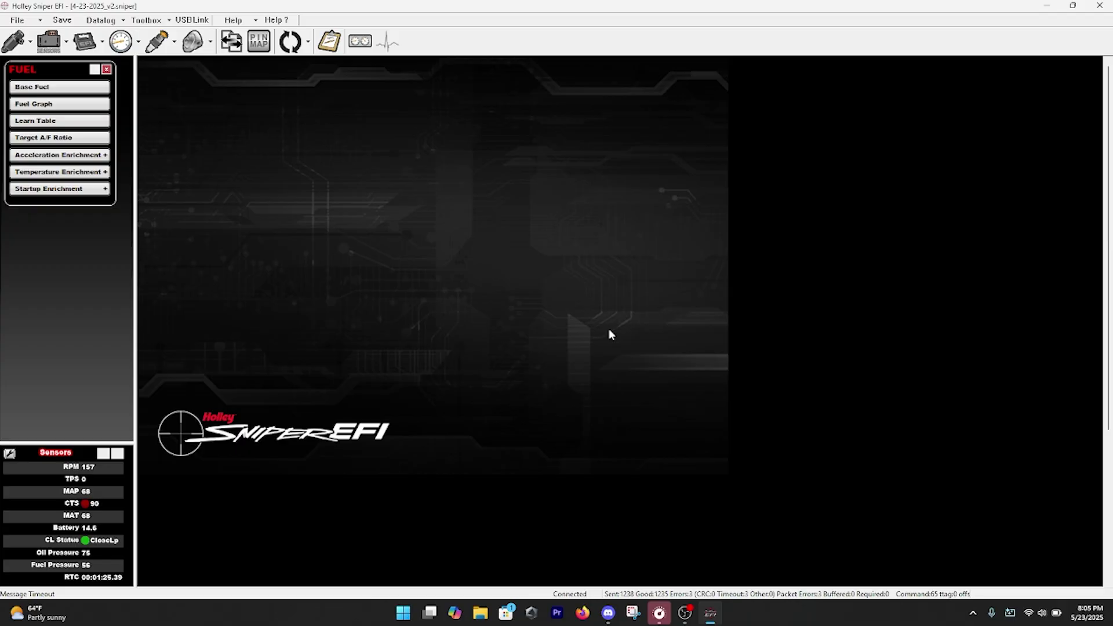
Run an ECU sync to compare the tune with the ECU
{"action": "left_click", "coordinate": [290, 41]}
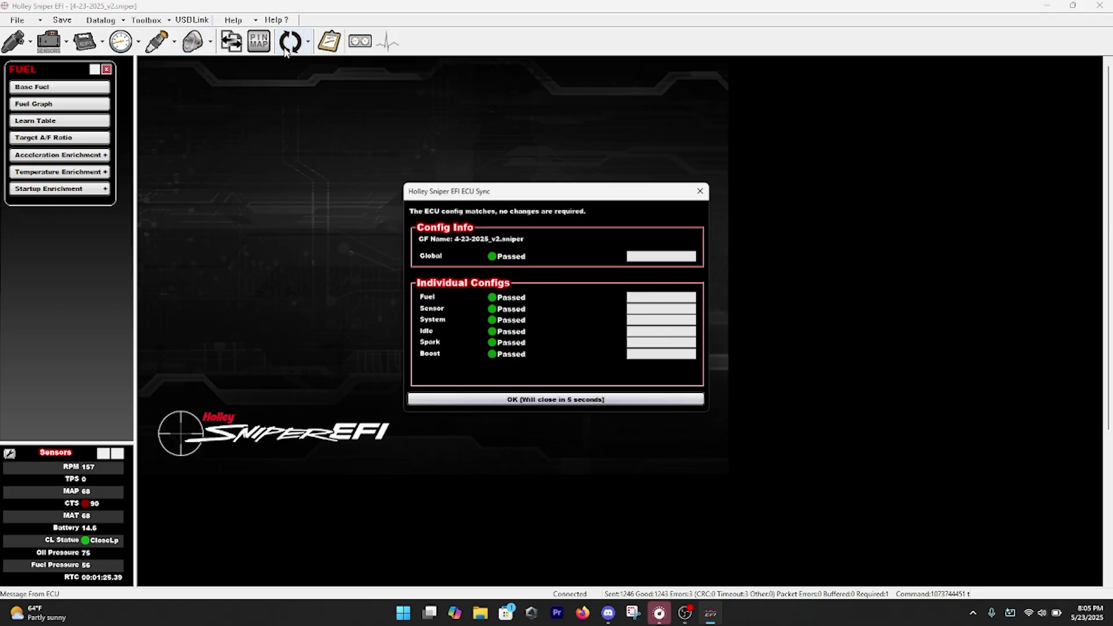
Dismiss the sync results, resync and go online, then show the live gauge panel
{"action": "left_click", "coordinate": [474, 400]}
{"action": "left_click", "coordinate": [289, 41]}
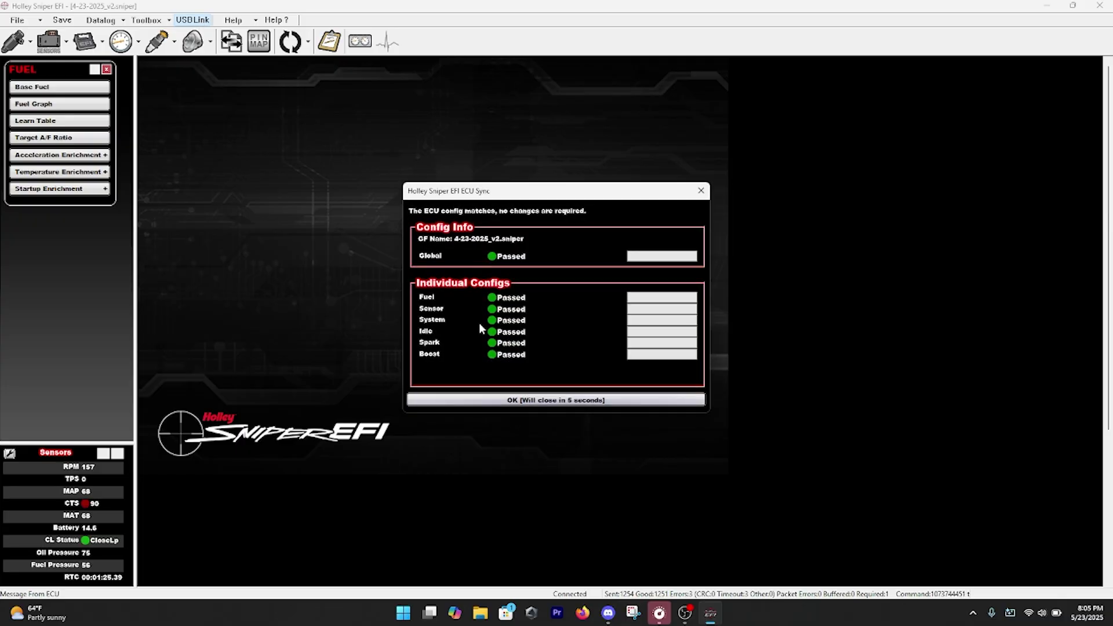
{"action": "left_click", "coordinate": [514, 395]}
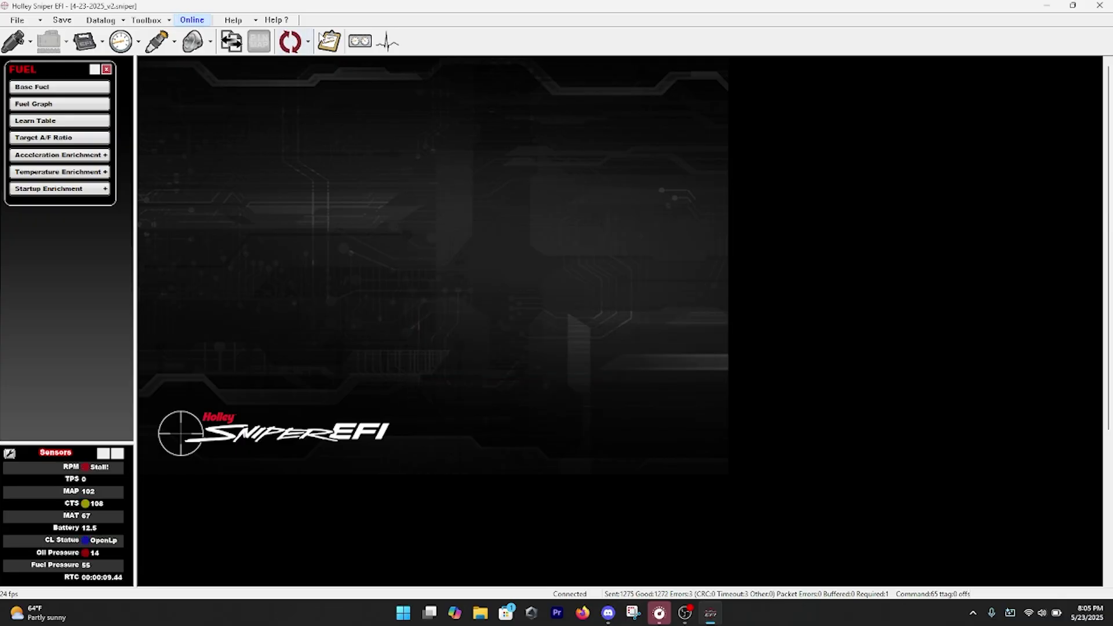
{"action": "left_click", "coordinate": [360, 42]}
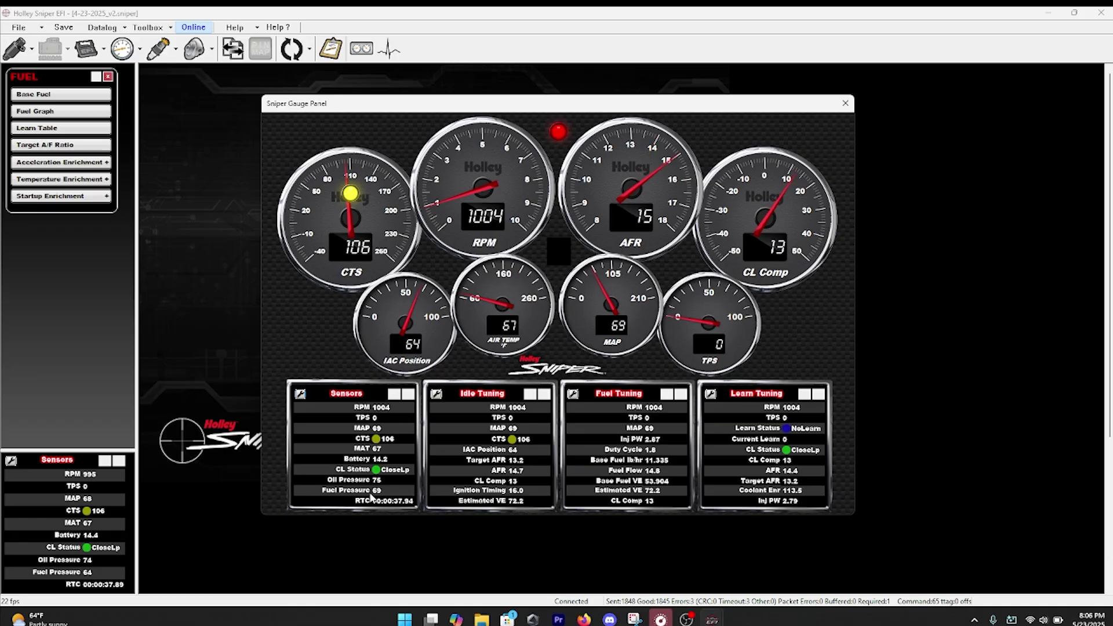
{"action": "left_click", "coordinate": [332, 49]}
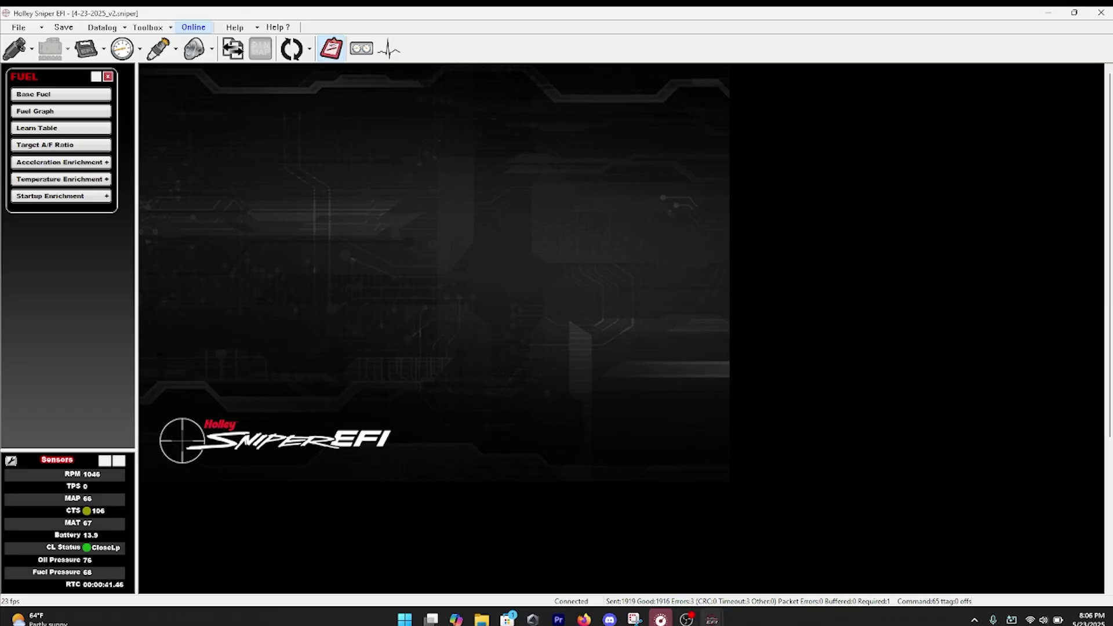
{"action": "mouse_move", "coordinate": [711, 619]}
{"action": "left_click", "coordinate": [783, 557]}
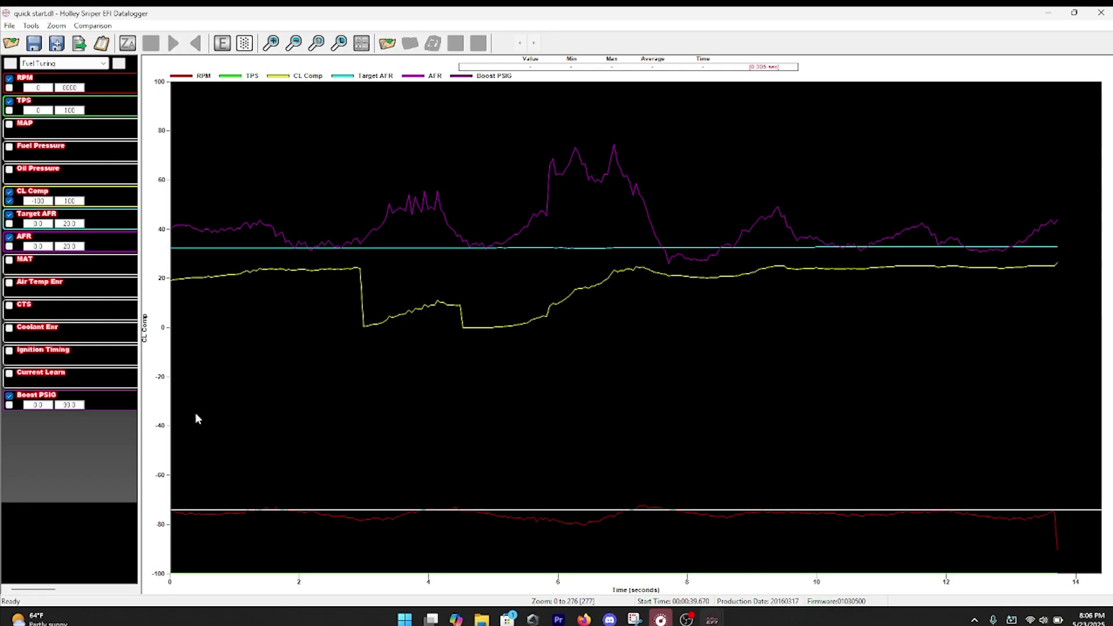
Plot Fuel Pressure and hide the Target AFR and AFR traces
{"action": "left_click", "coordinate": [9, 147]}
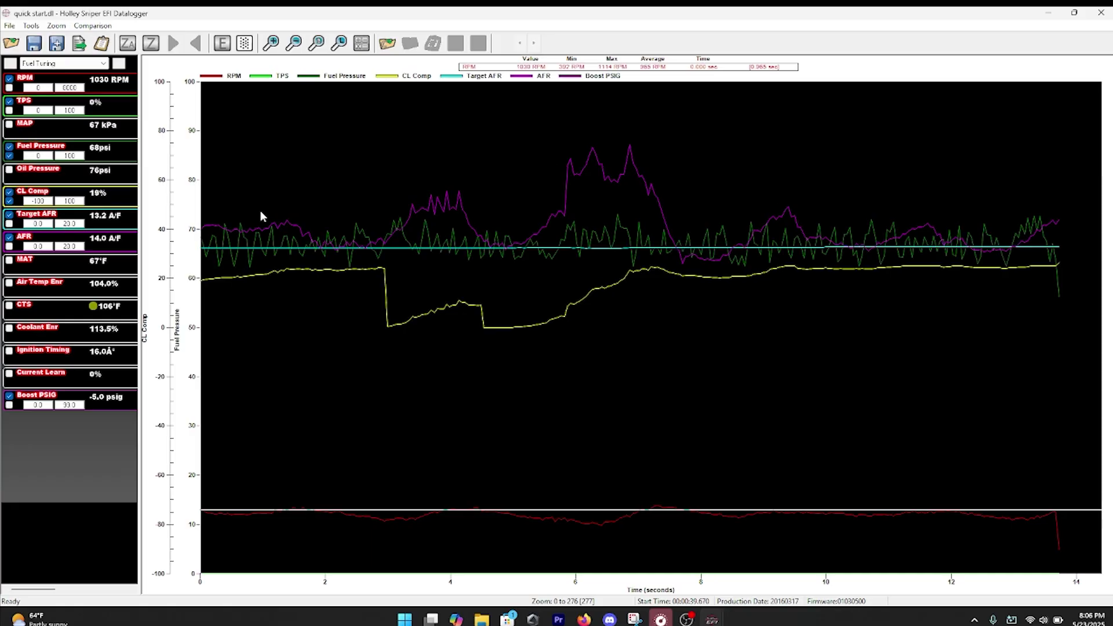
{"action": "left_click", "coordinate": [10, 214]}
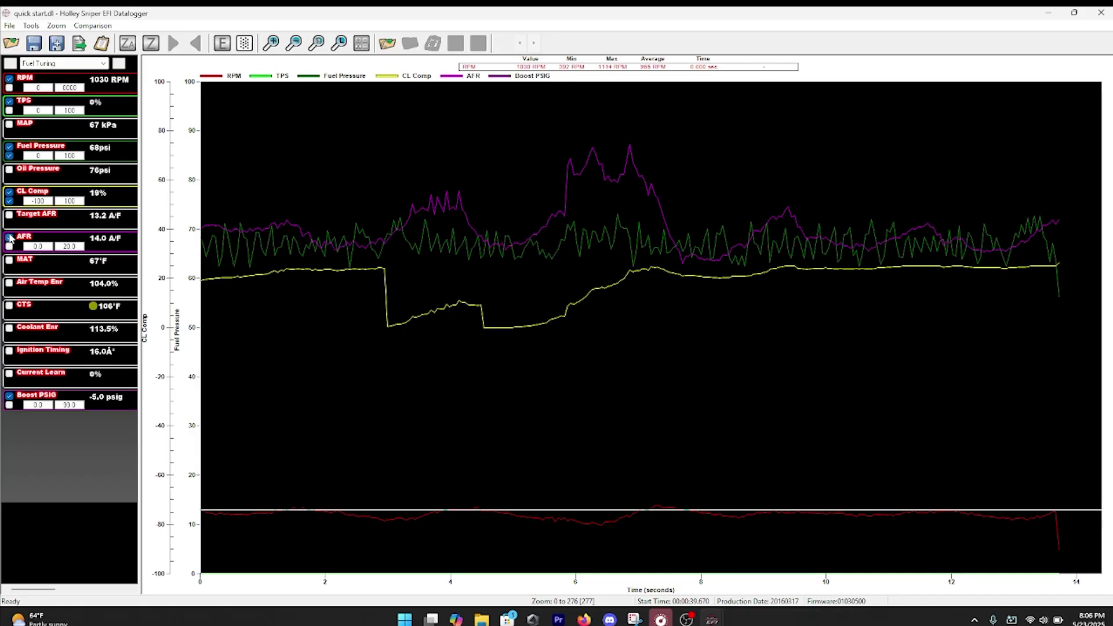
{"action": "left_click", "coordinate": [9, 238]}
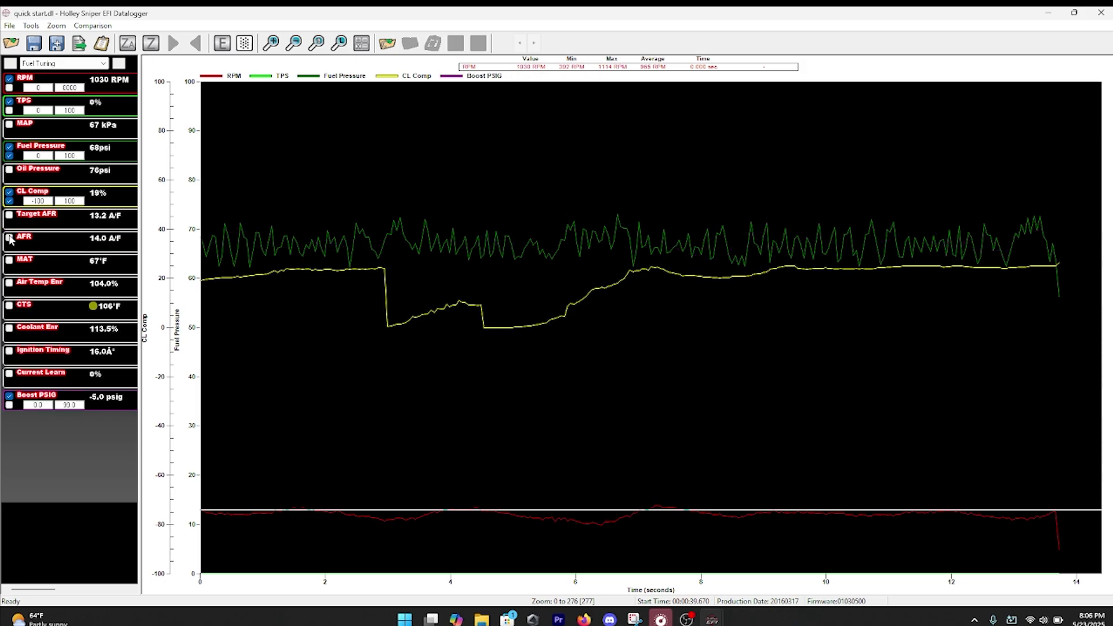
Read fuel pressure values along the log from about 3 to 12.7 seconds
{"action": "left_click", "coordinate": [380, 256]}
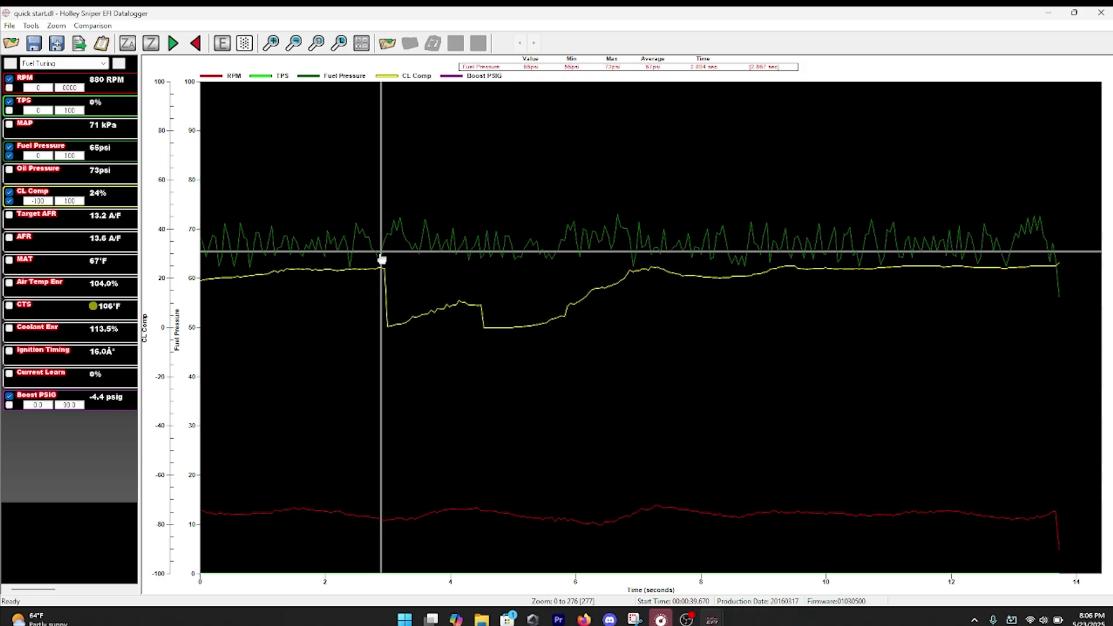
{"action": "left_click", "coordinate": [485, 255]}
{"action": "left_click", "coordinate": [650, 242]}
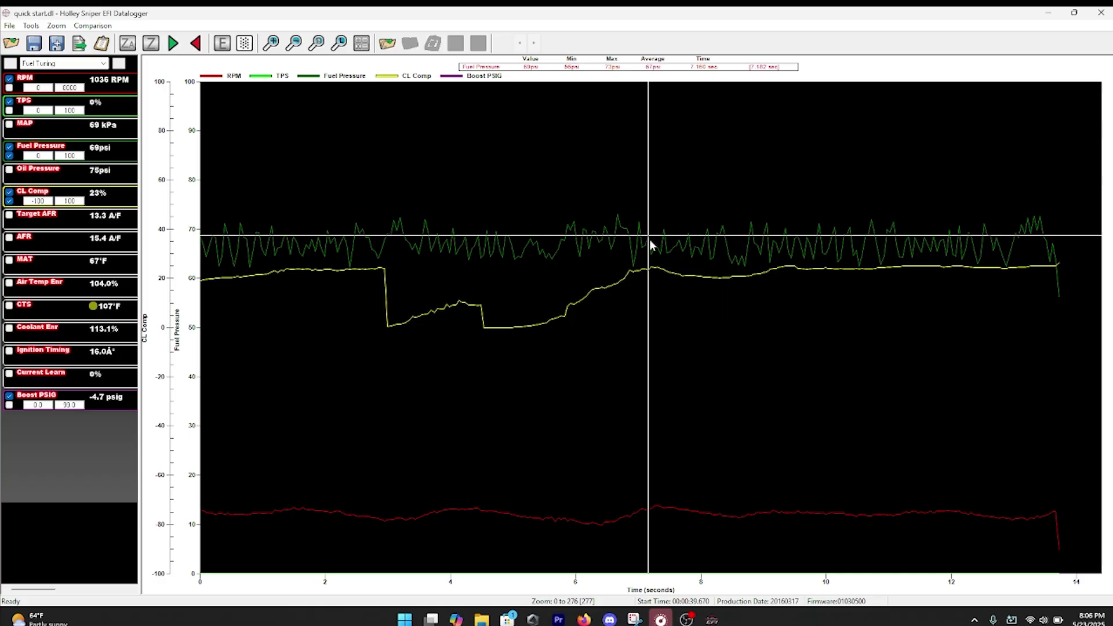
{"action": "left_click", "coordinate": [718, 242]}
{"action": "left_click", "coordinate": [795, 243]}
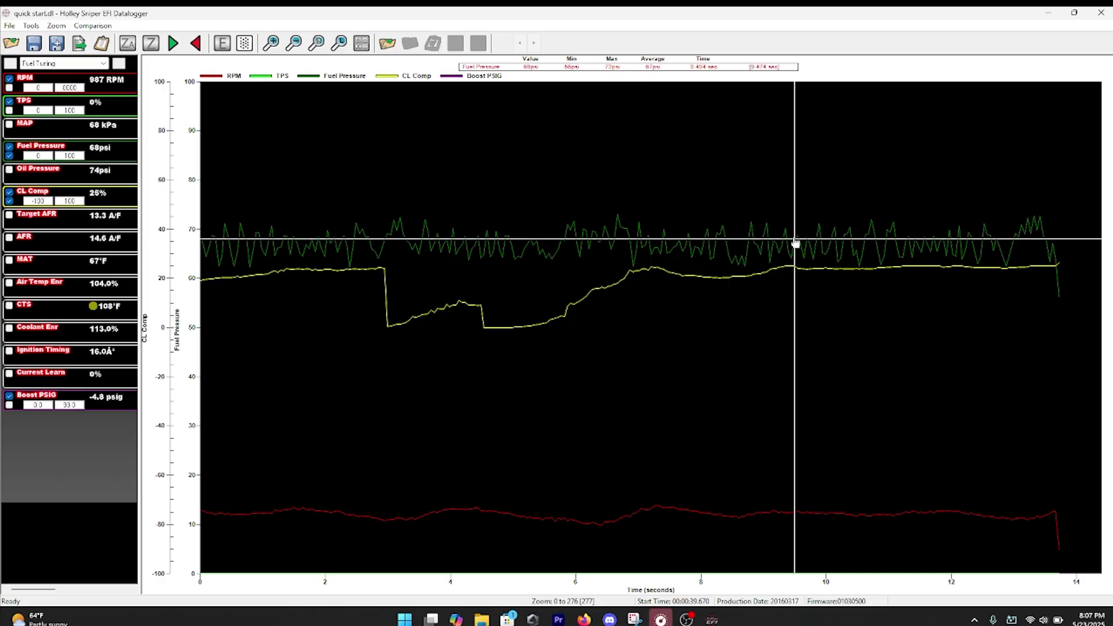
{"action": "left_click", "coordinate": [829, 244]}
{"action": "left_click", "coordinate": [859, 248]}
{"action": "left_click", "coordinate": [878, 250]}
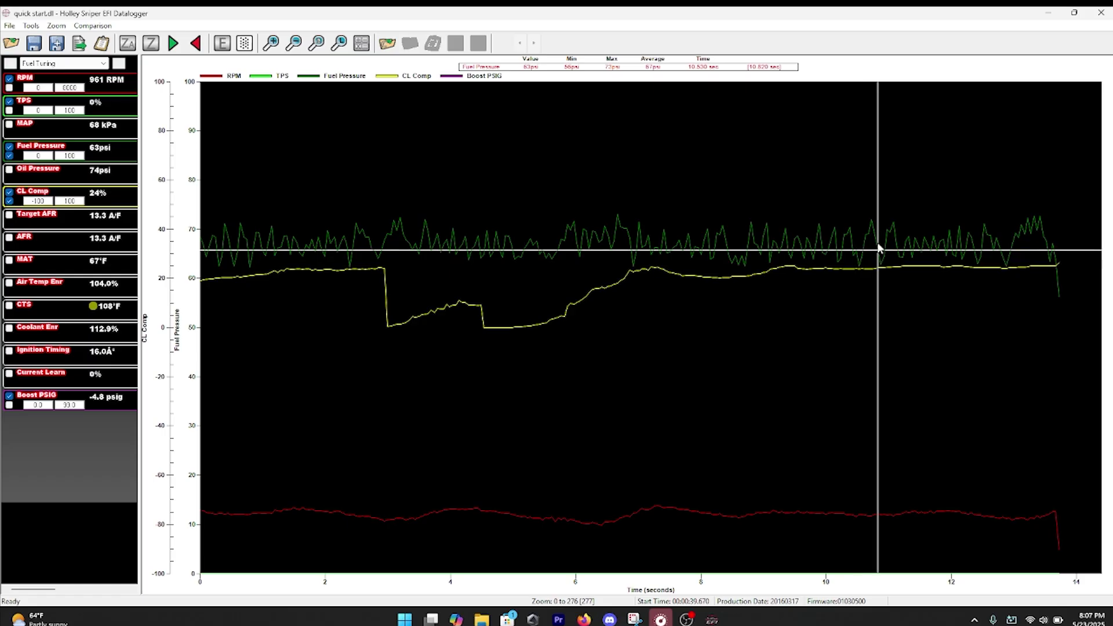
{"action": "left_click", "coordinate": [915, 254]}
{"action": "left_click", "coordinate": [930, 256]}
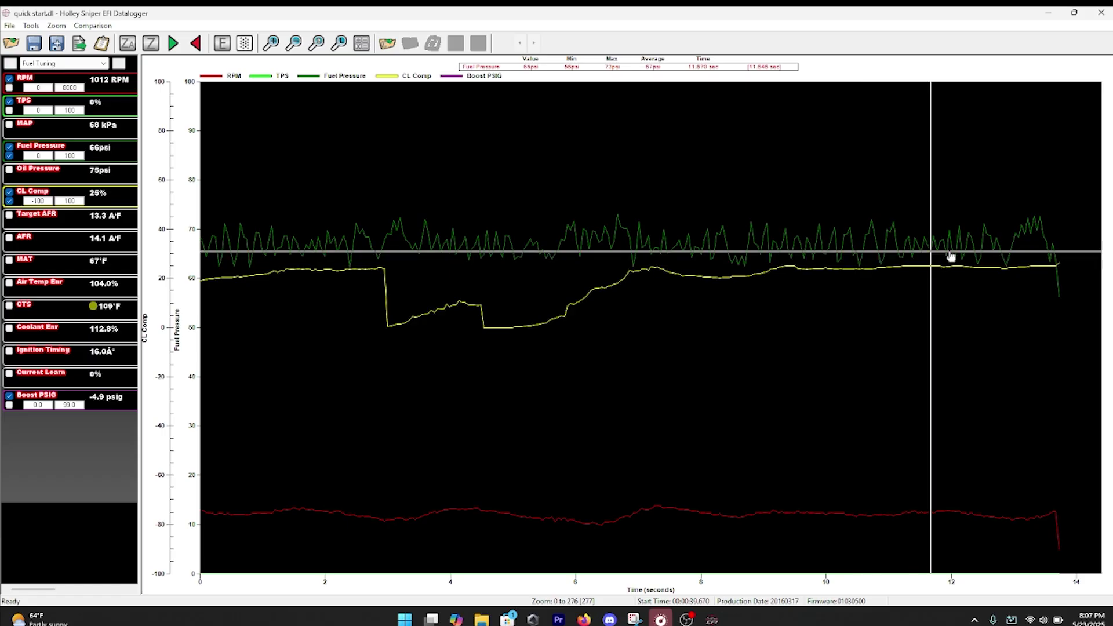
{"action": "left_click", "coordinate": [994, 252]}
{"action": "left_click", "coordinate": [1017, 253]}
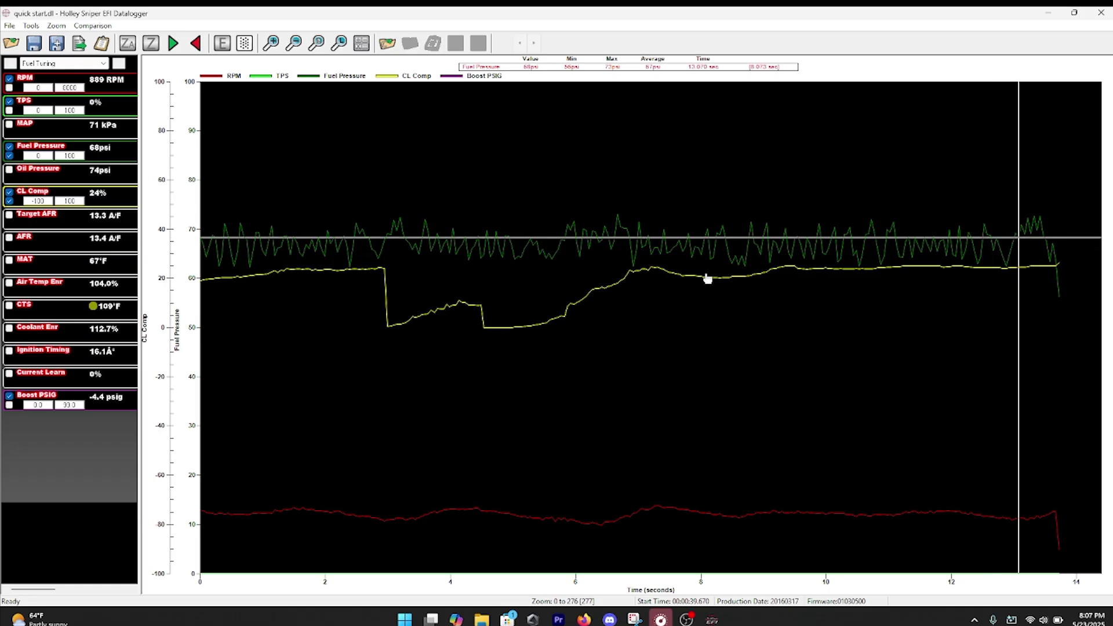
{"action": "left_click", "coordinate": [727, 249]}
{"action": "left_click", "coordinate": [477, 240]}
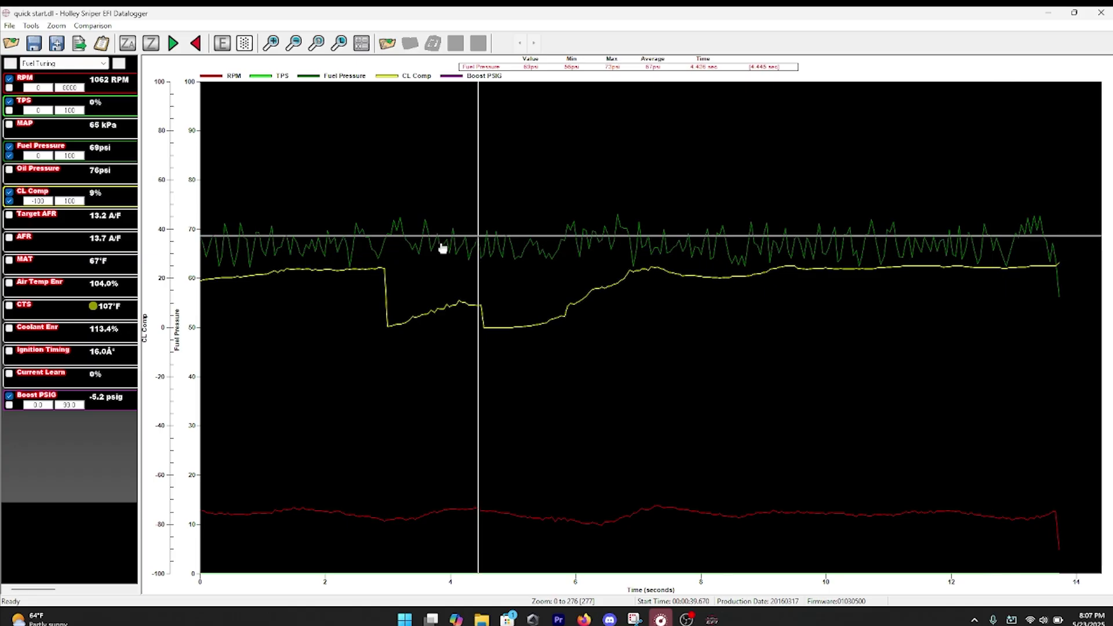